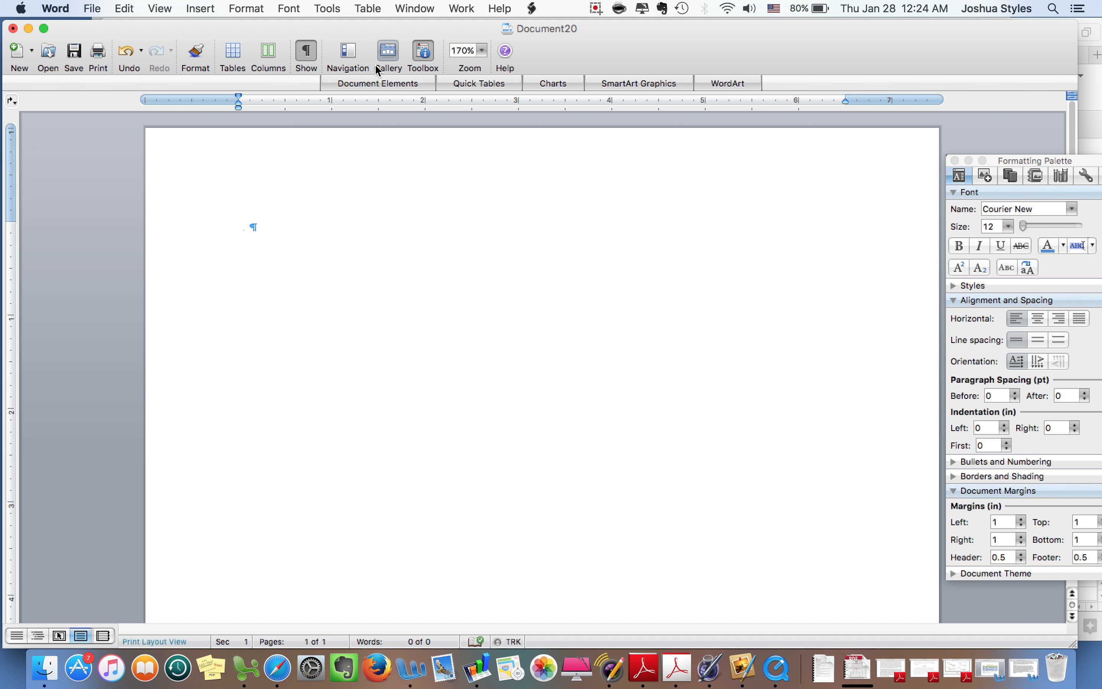
Set the document font to Courier New, Regular, 12 pt in the Font dialog
click(134, 4)
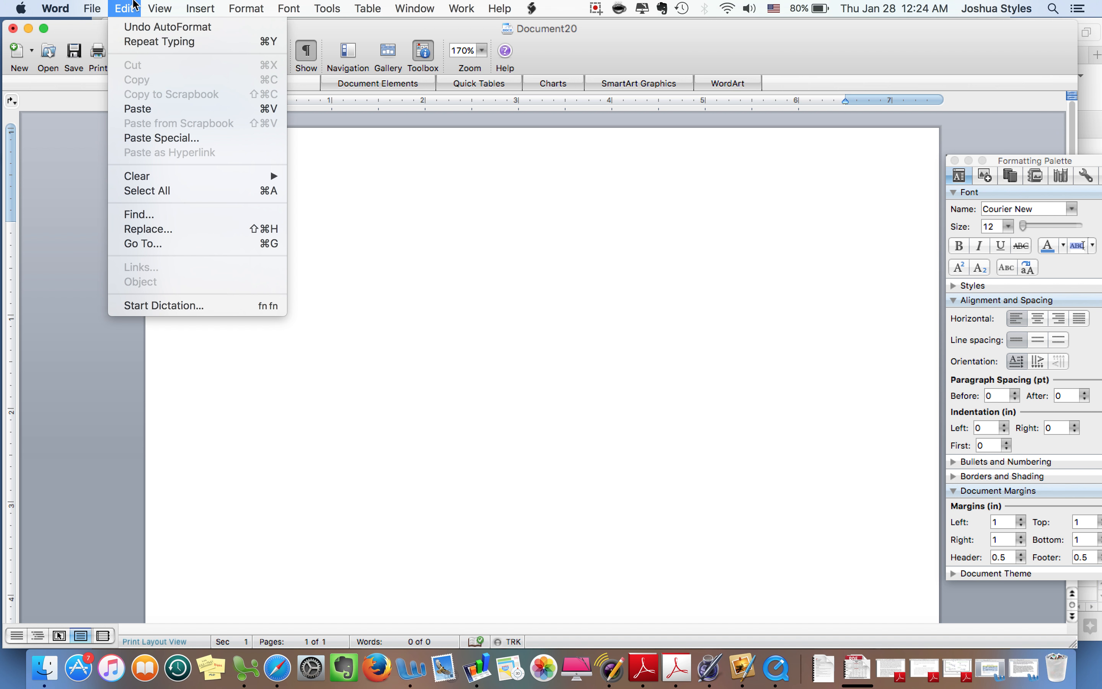
mouse_move(240, 7)
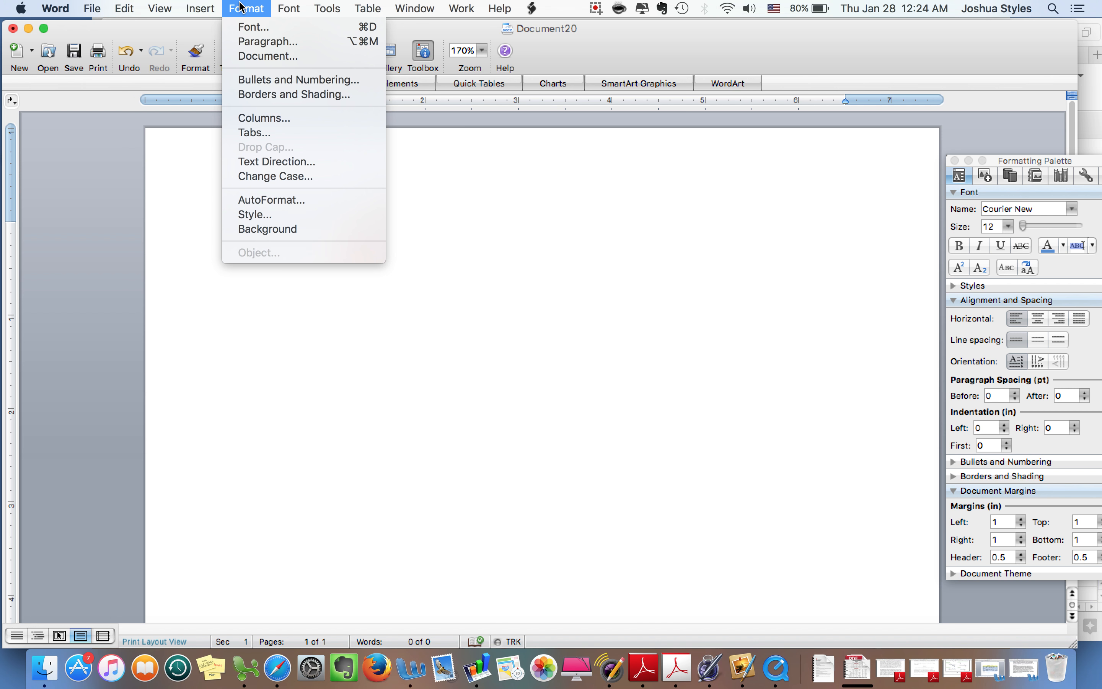
click(243, 29)
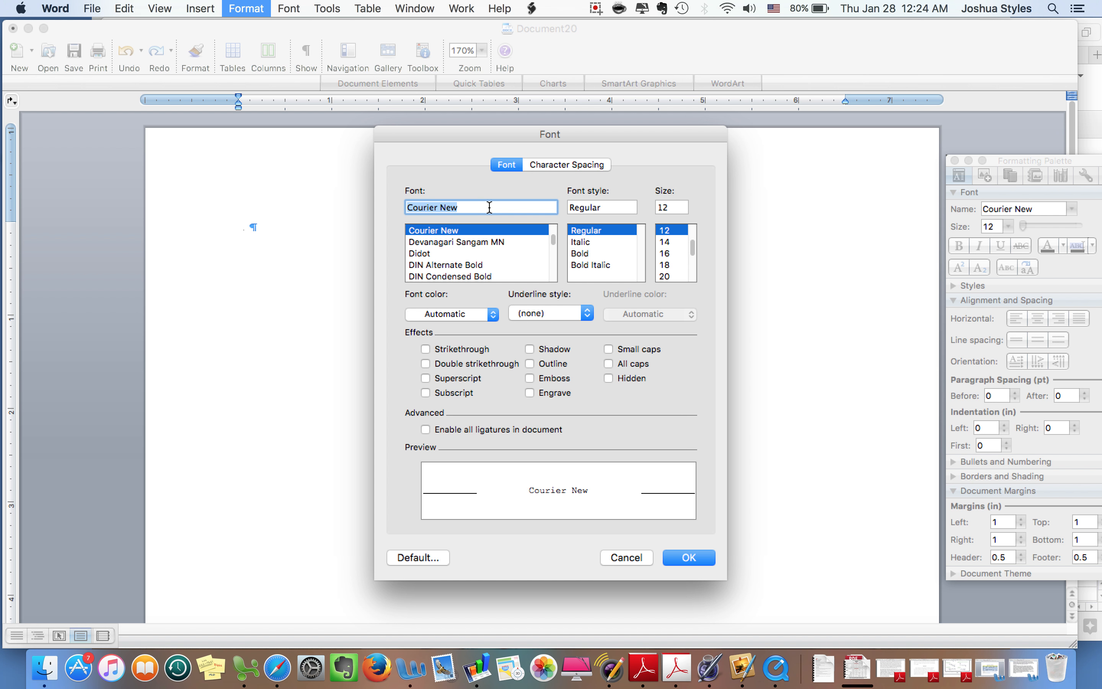
click(689, 558)
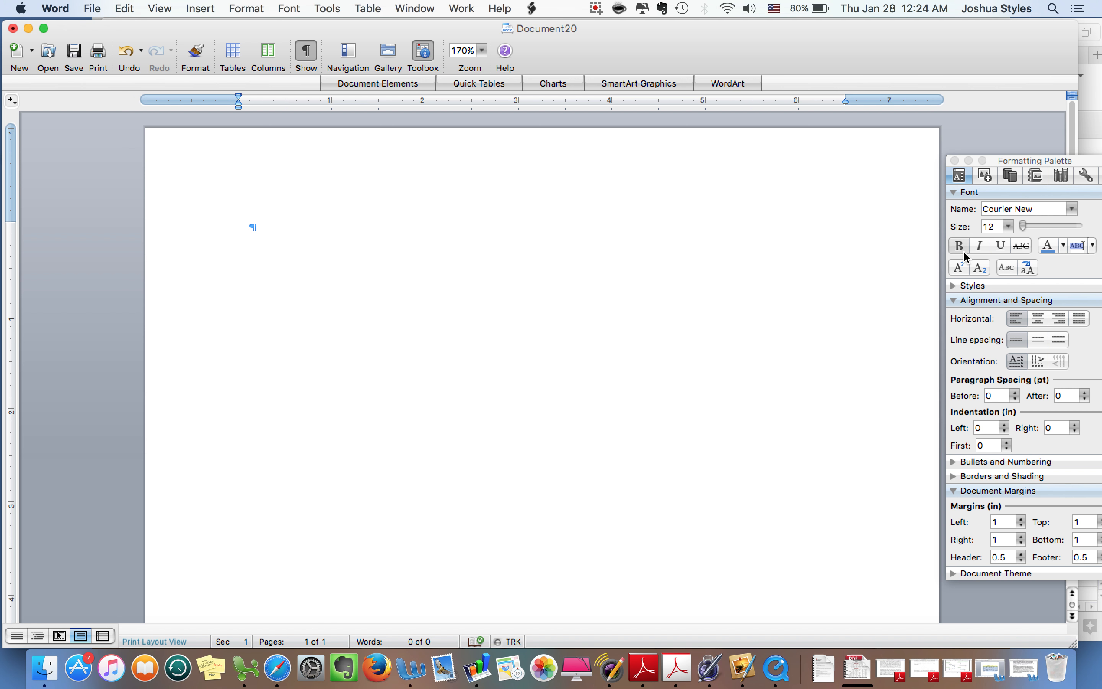
Centre the first line and type the heading 'TITLE OF YOUR PAPER'
click(1038, 319)
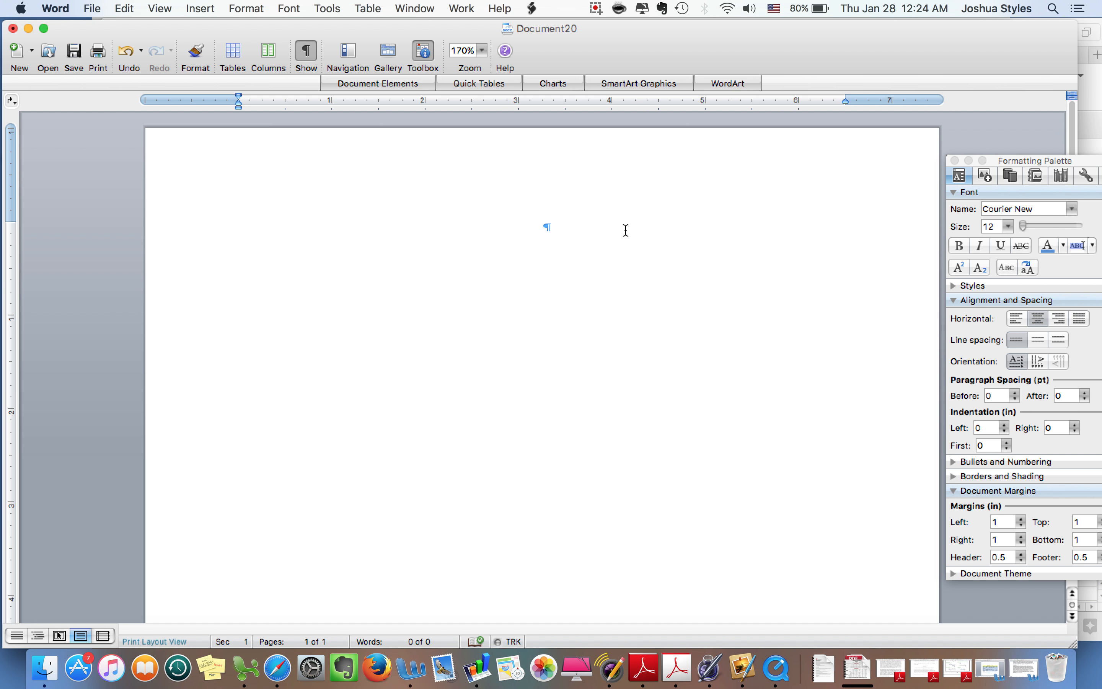
text(TITLE OF YOUR PAPER)
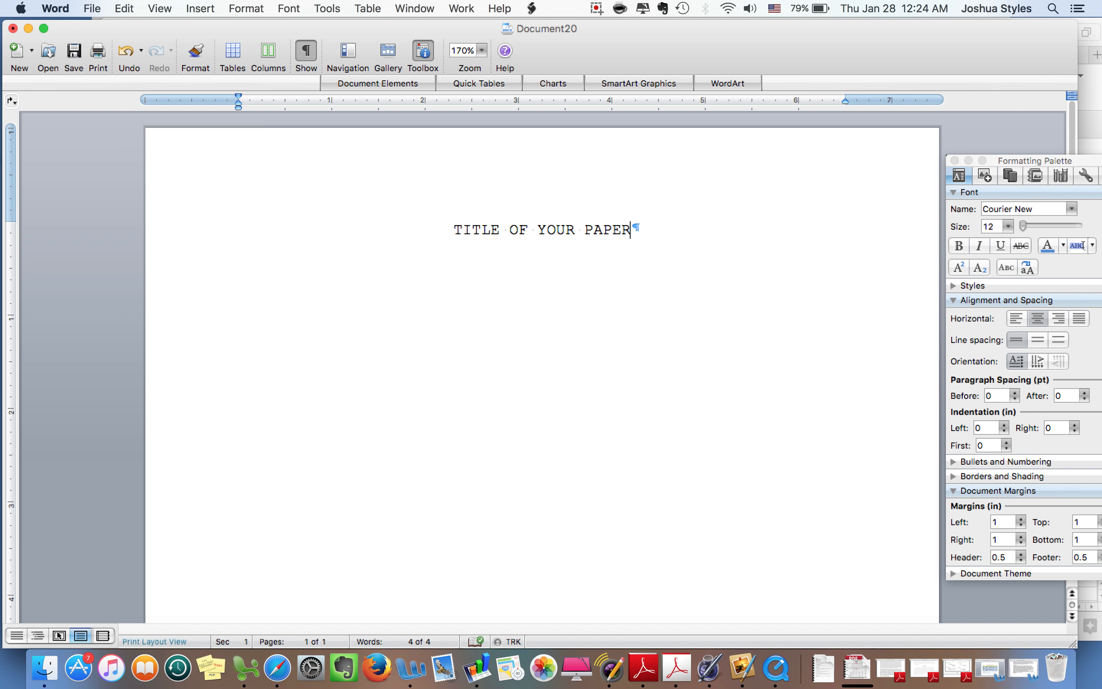
Add blank lines below the title and type 'A Paper'
key(Return)
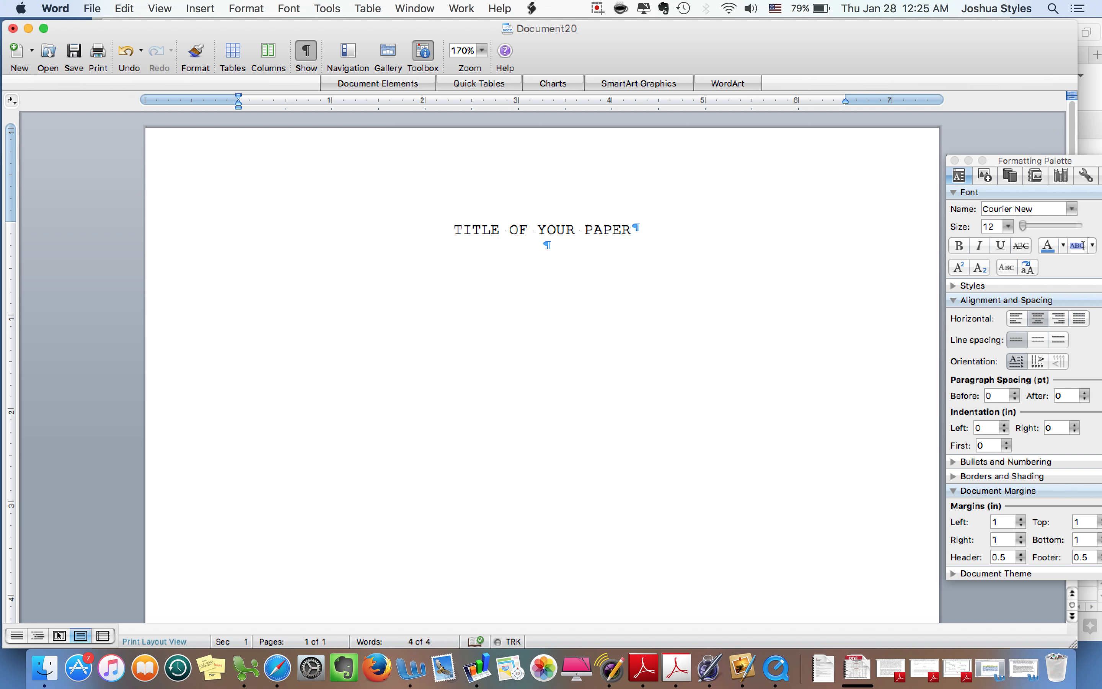
key(Return)
key(Return)
key(Return)
key(Return)
key(Return)
key(Return)
key(Return)
text(A Paper)
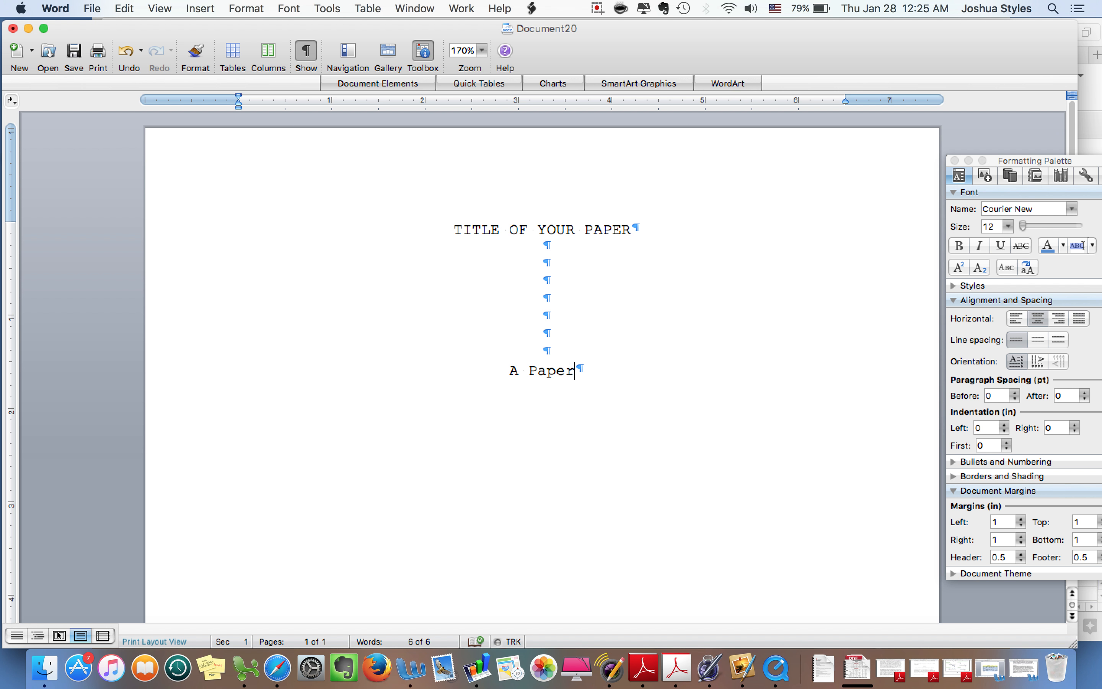
Add a 'Presented to' line one blank line below 'A Paper'
key(Up)
key(Up)
key(Up)
key(Up)
key(Up)
key(Up)
key(Up)
key(Up)
click(575, 370)
key(Return)
key(Return)
text(p)
key(BackSpace)
text(Presented to)
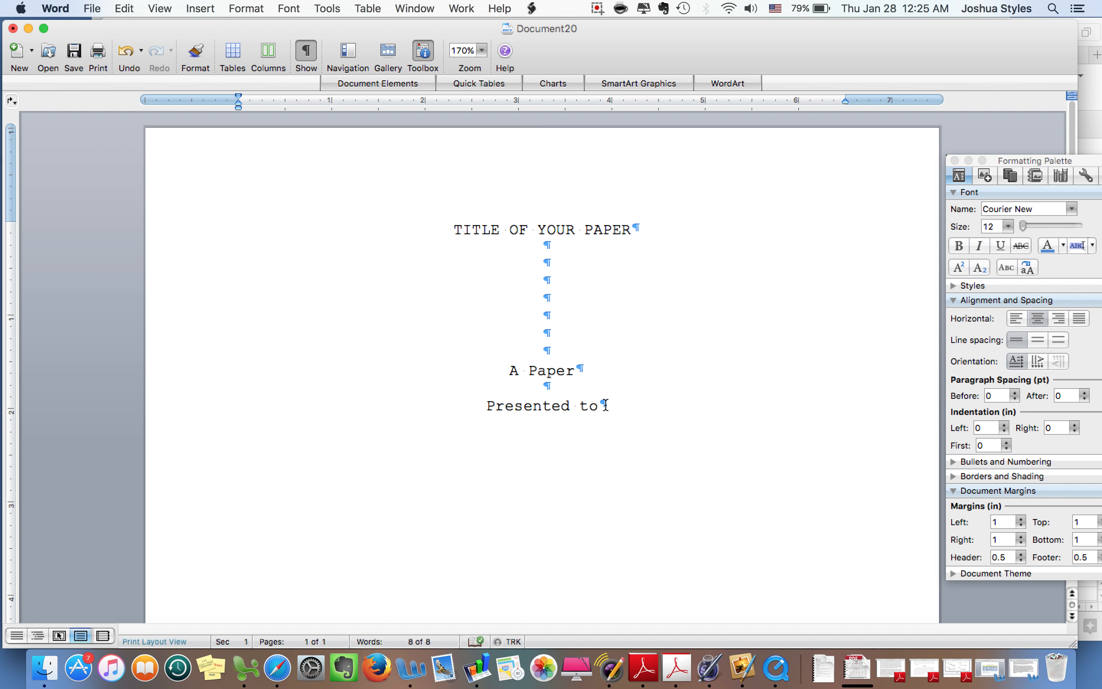
Add centred lines for the recipient's name and 'North Greenville University', then blank lines
key(Return)
key(Return)
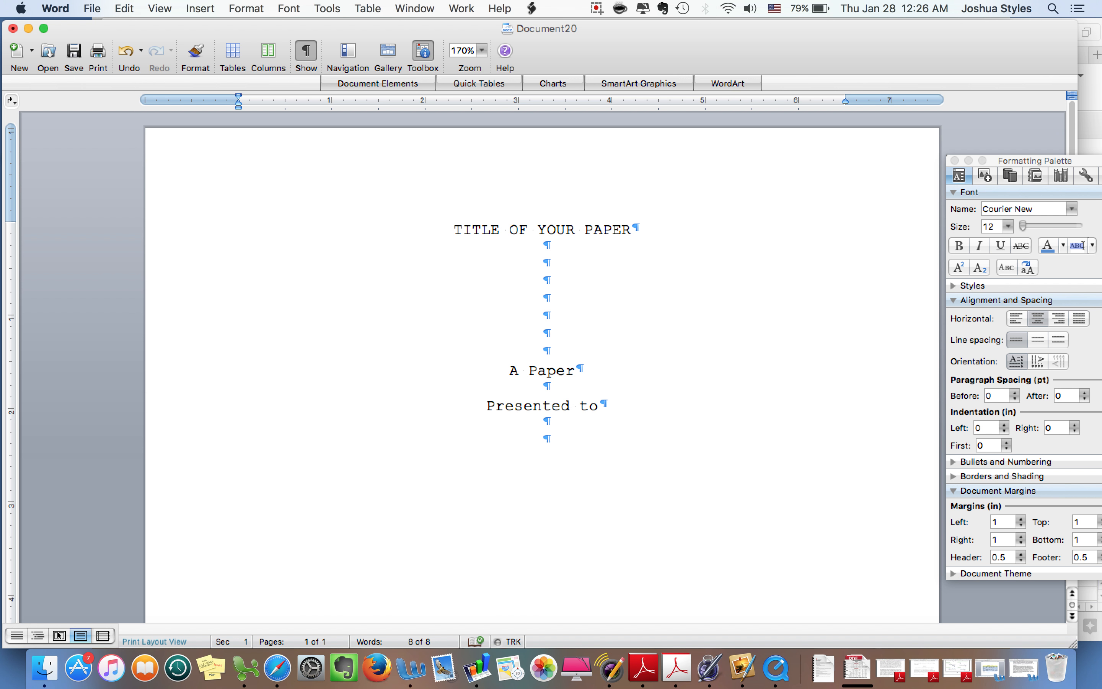
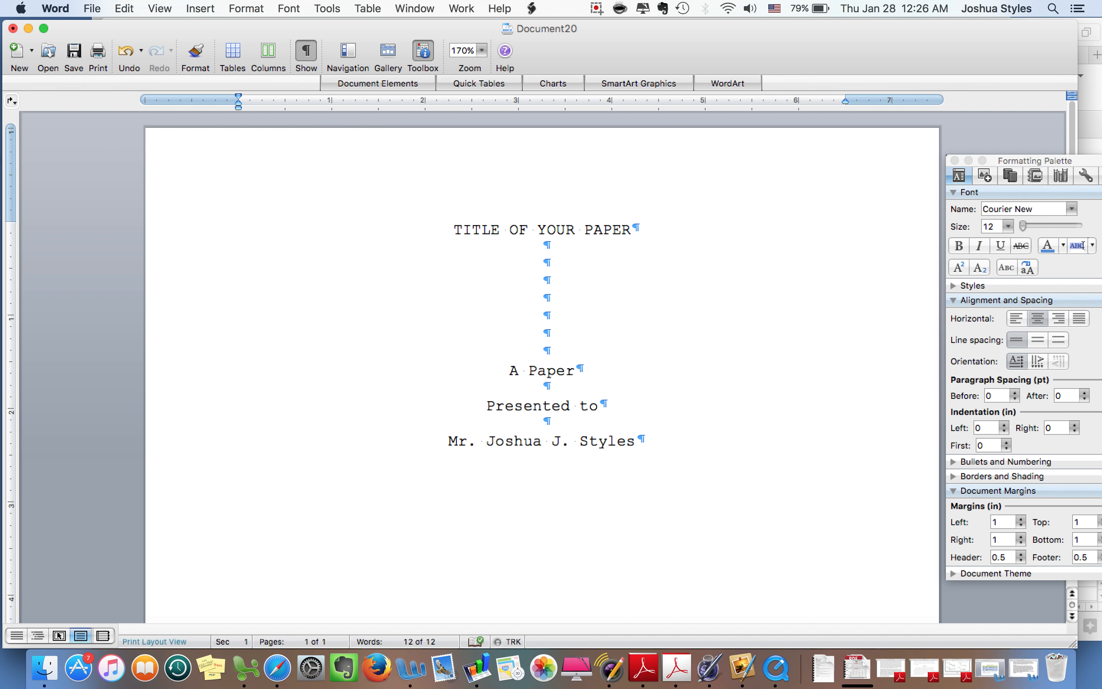
key(Return)
key(Return)
text(North Greenvil)
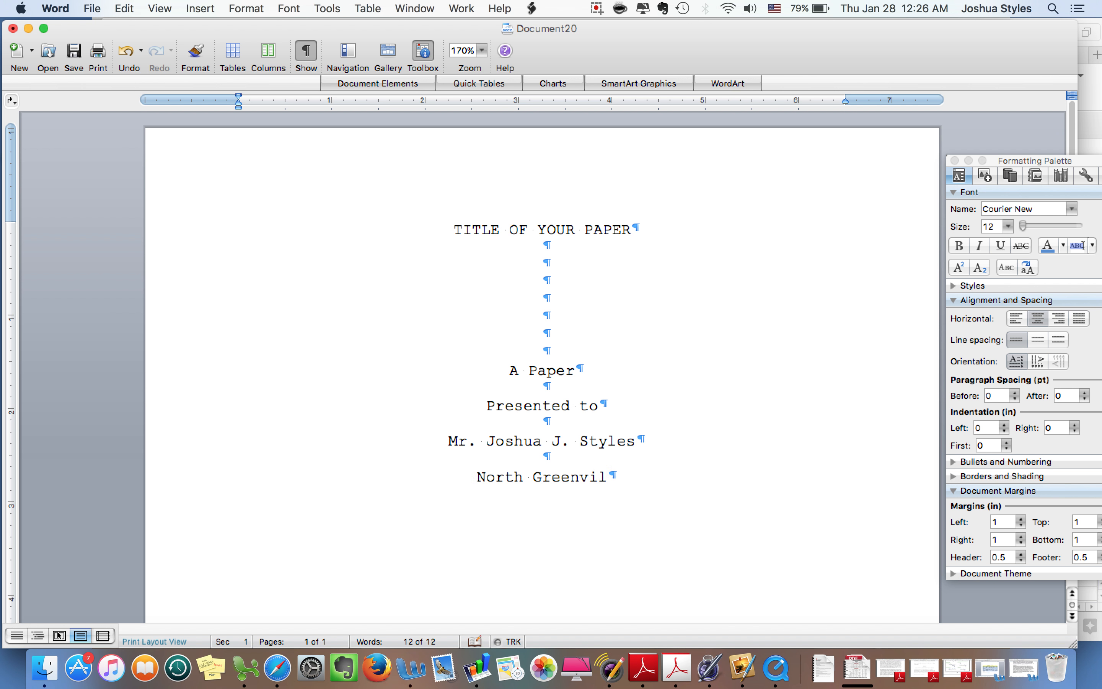
text(le University)
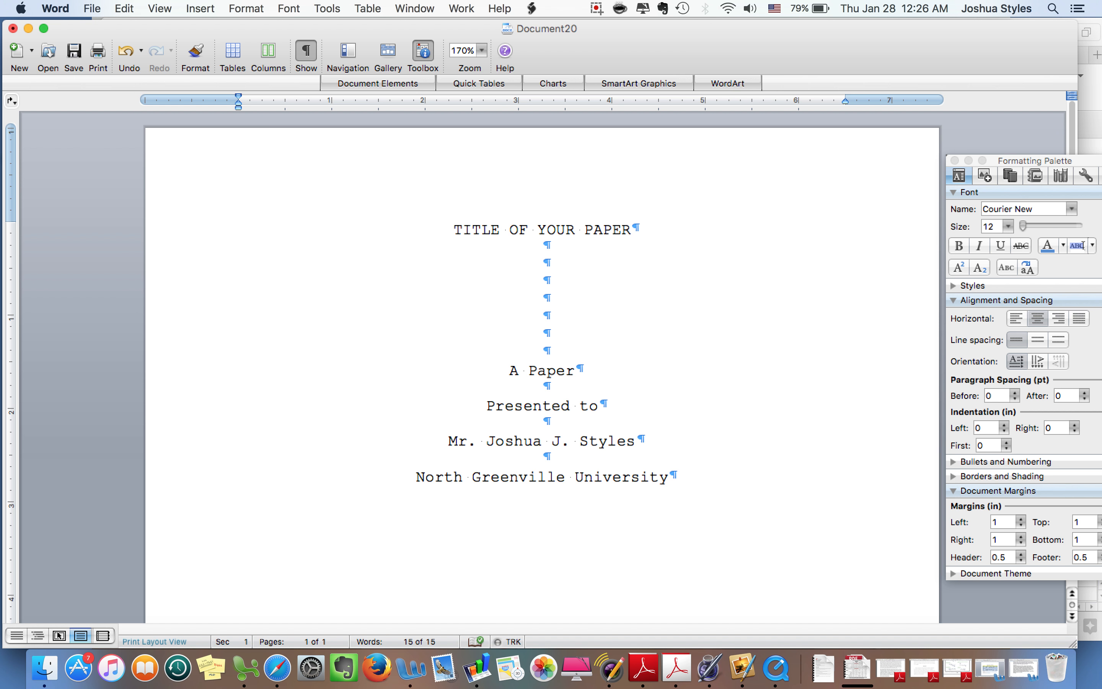
key(Return)
key(Return)
key(Return)
key(Return)
key(Return)
key(Return)
key(Return)
key(Return)
Type 'In Partial Fulfillment' and remove the trailing space after it
text(In Part)
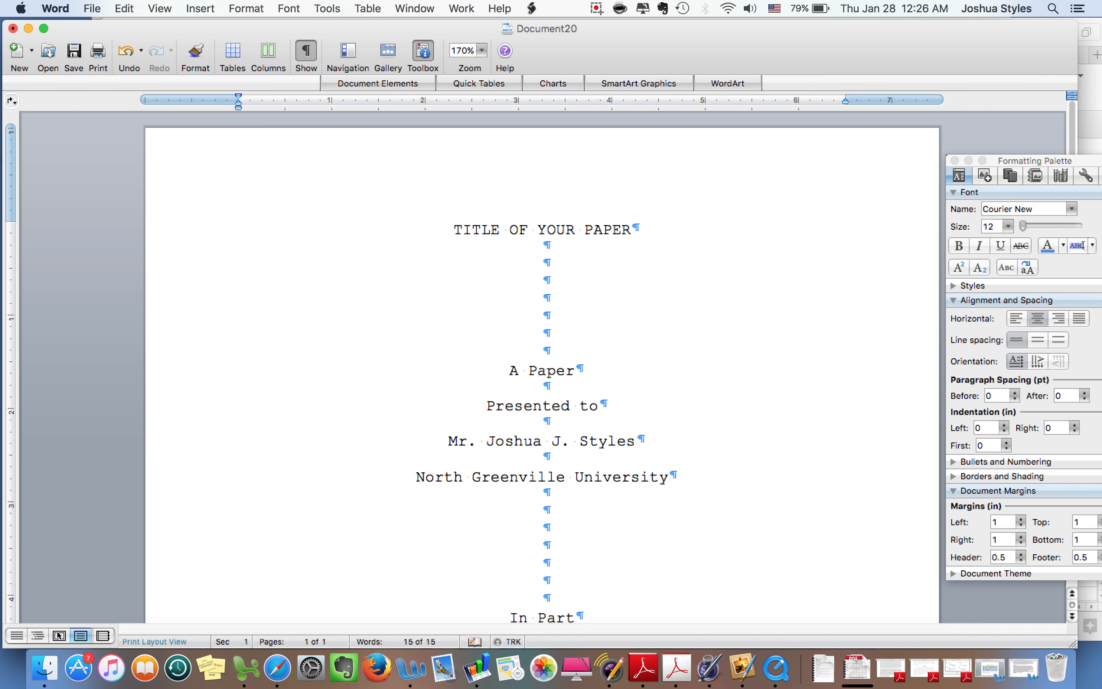
text(ial Ful)
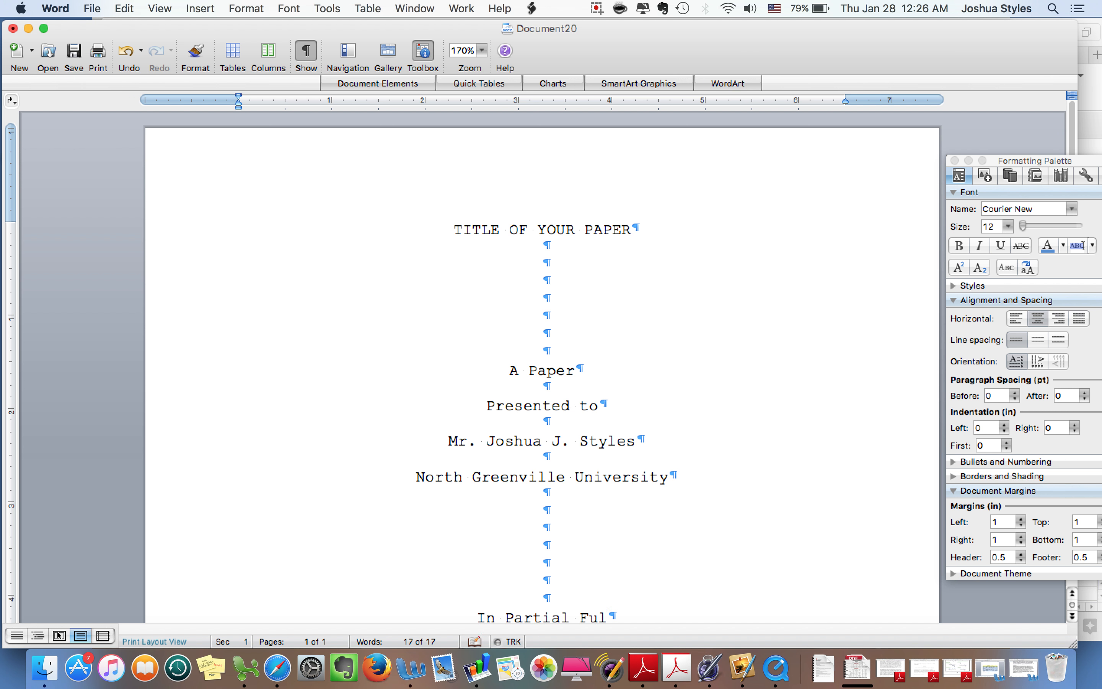
text(fi)
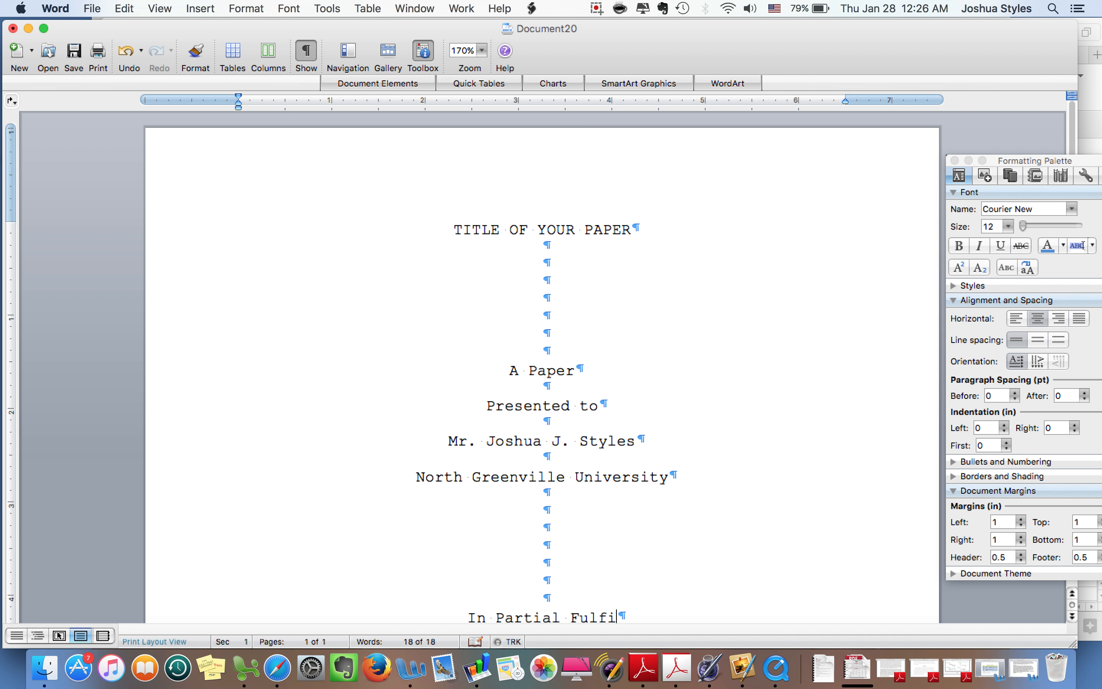
text(llment)
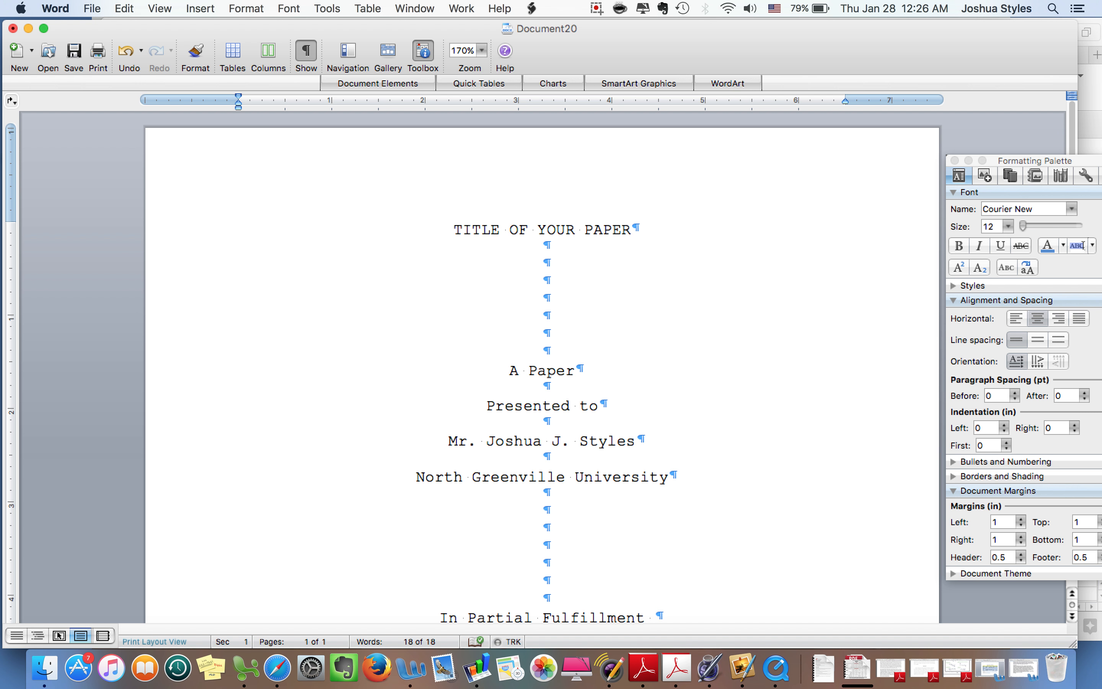
key(BackSpace)
scroll(754, 228, down, 5)
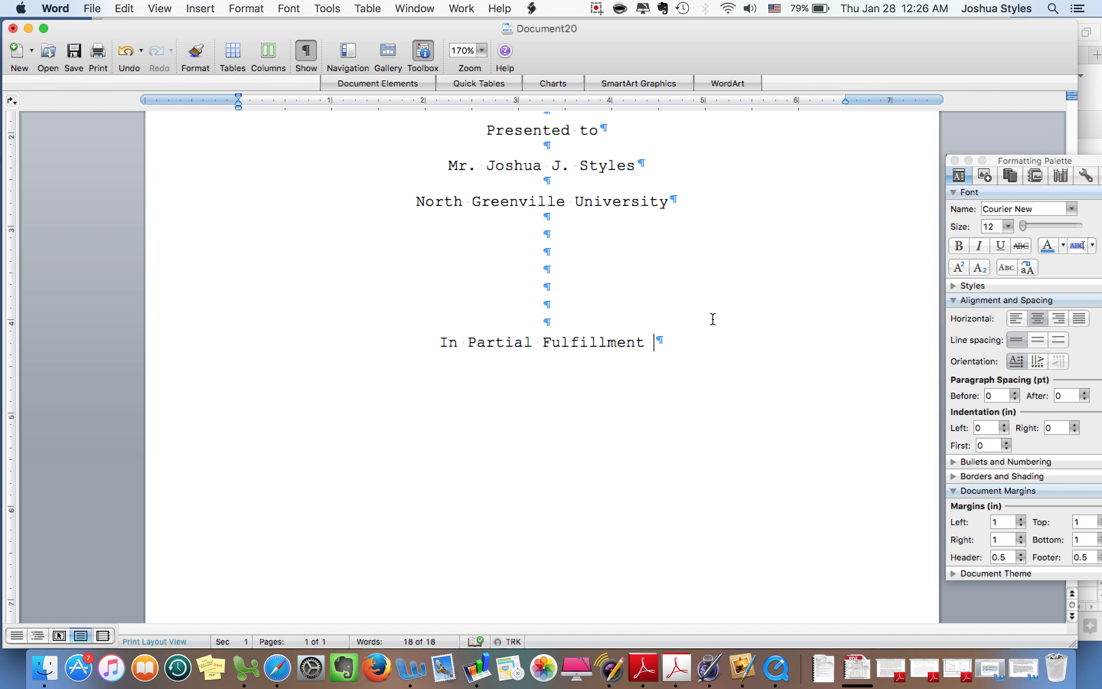
key(BackSpace)
Add the line 'Of the requirements for CHST 2300', correcting the mistyped 9 to 0
key(Return)
key(Return)
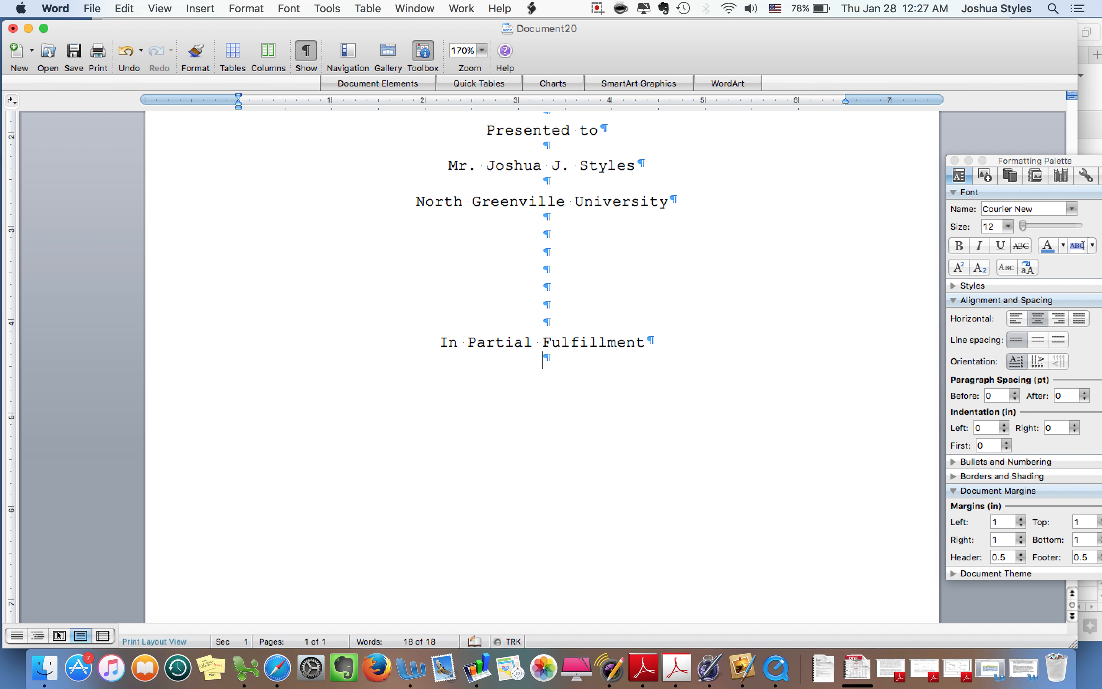
text(Of the requirements )
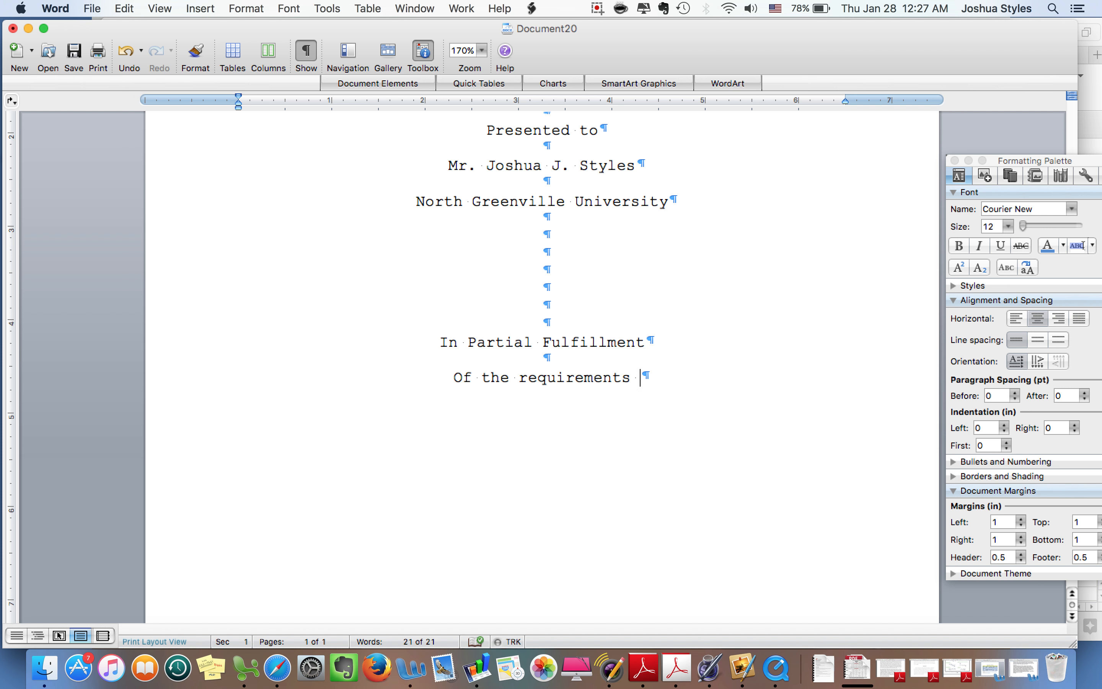
text(for CHST)
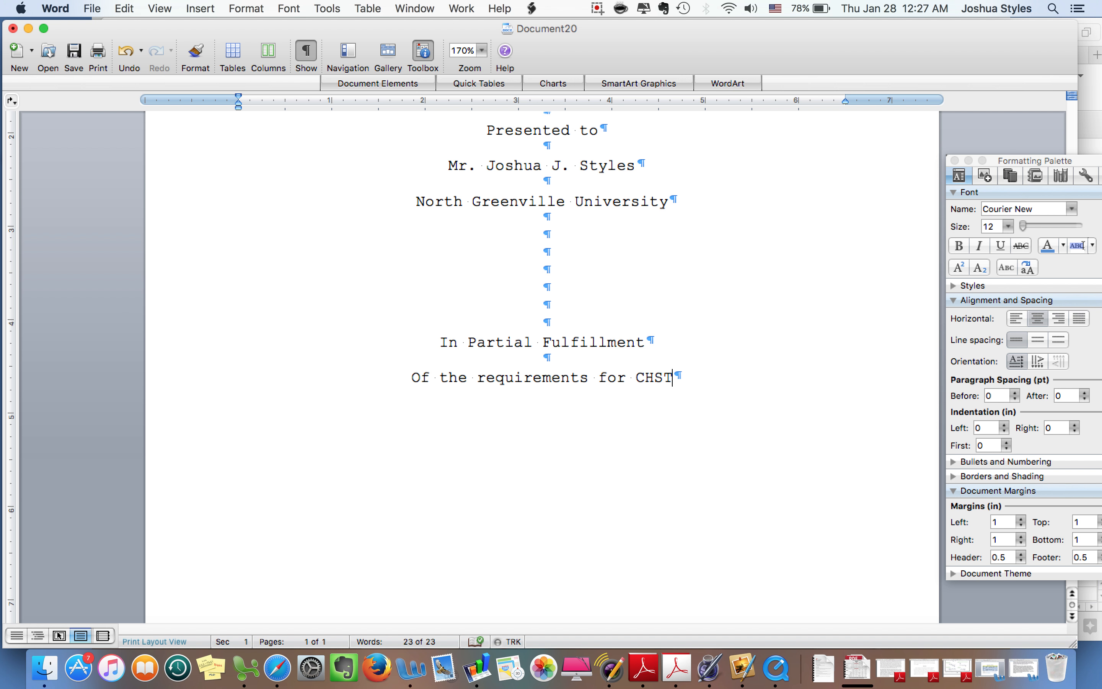
text( 2300)
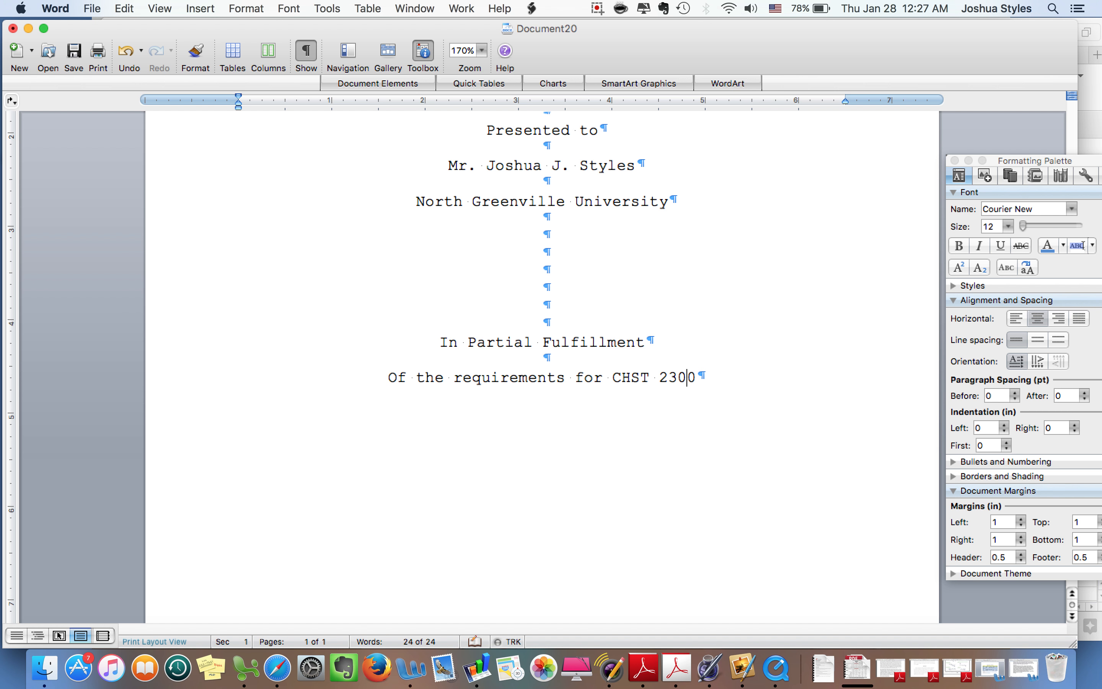
key(BackSpace)
text(9)
key(Left)
key(BackSpace)
text(0)
Change 'Of' to lowercase 'of' on the course line
mouse_move(404, 384)
click(396, 378)
key(BackSpace)
text(o)
scroll(514, 423, up, 3)
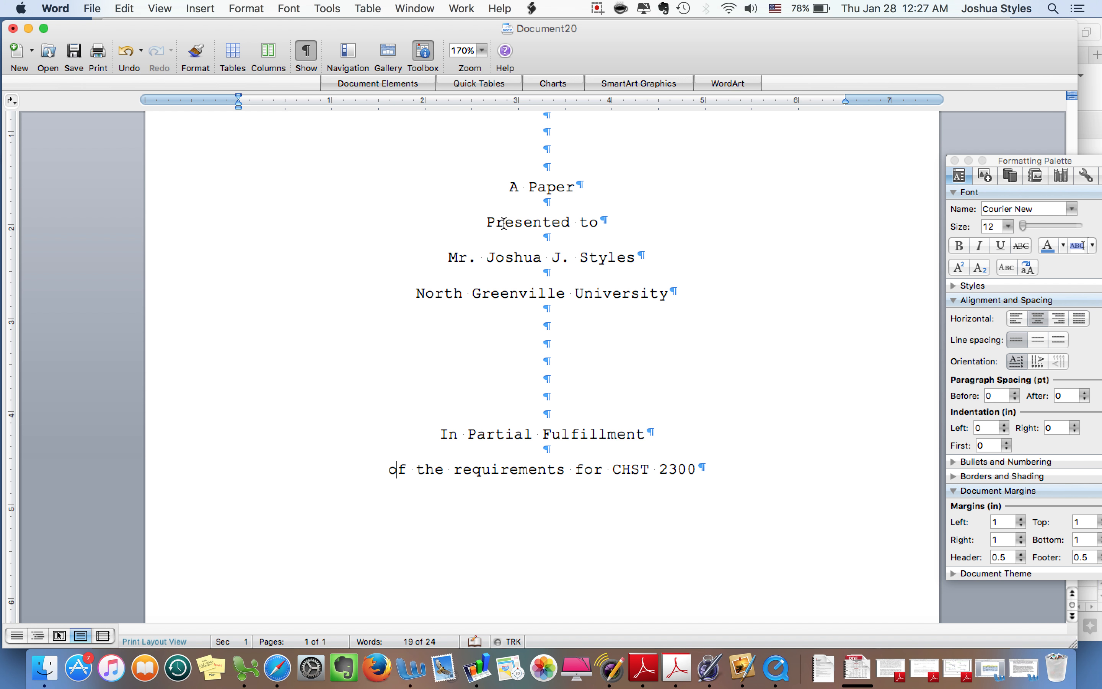
scroll(494, 362, down, 5)
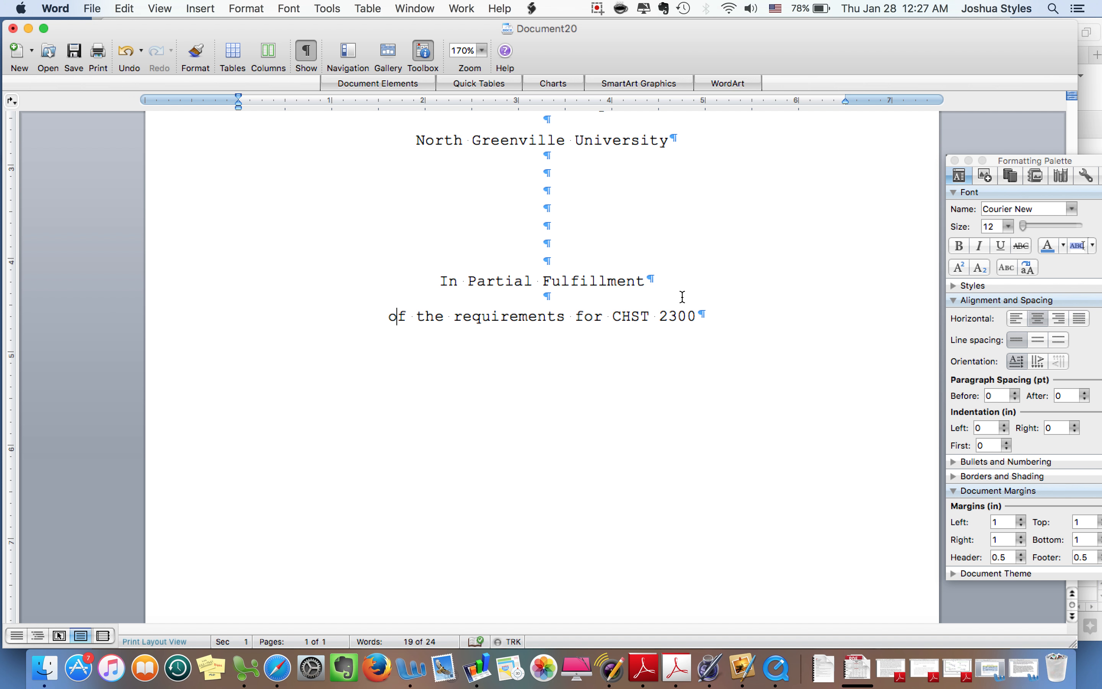
Add a centred lowercase 'by' line below the course line, undoing auto-capitalization
click(701, 314)
key(Return)
key(Return)
key(Return)
key(Return)
key(Return)
key(Return)
key(Return)
key(Return)
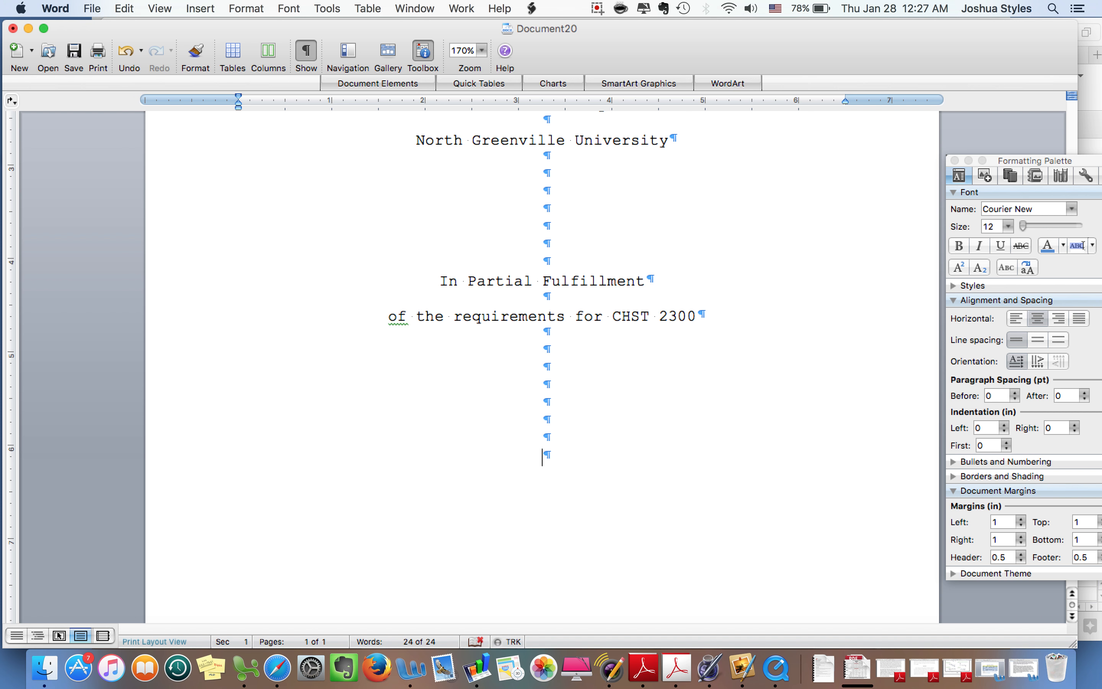
text(by)
key(Return)
key(BackSpace)
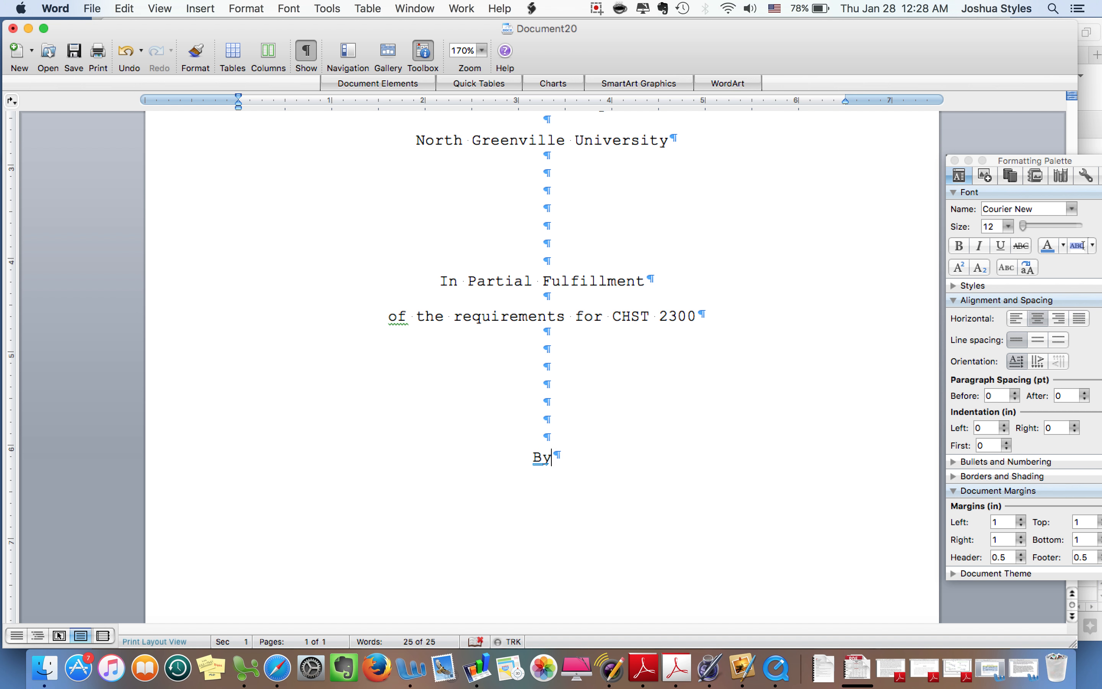
key(BackSpace)
key(BackSpace)
text(by)
Type the author's name below 'by', followed by blank lines
key(Return)
key(Return)
text(James B)
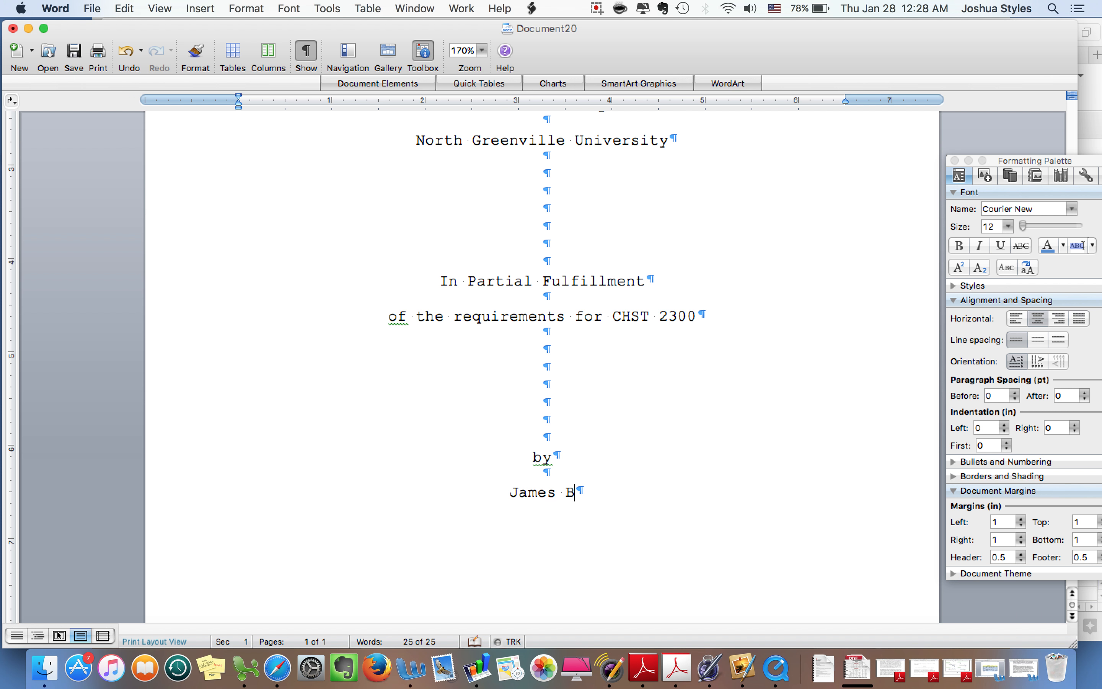
text(. Student)
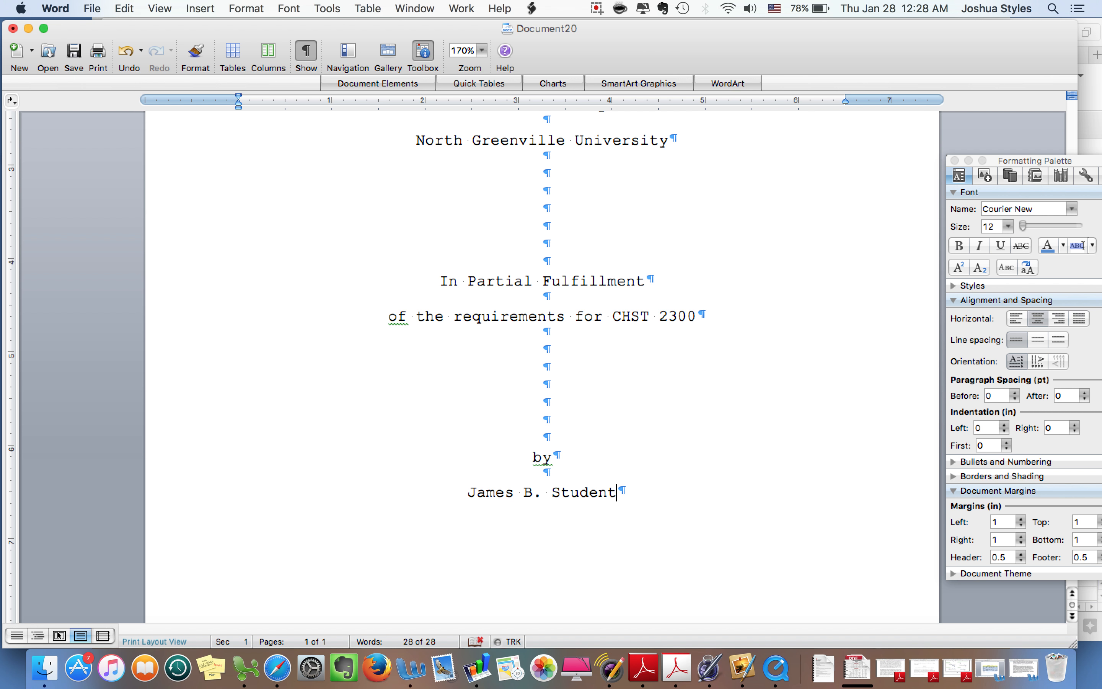
key(Return)
key(Return)
Type the date 'November 13, 2016' below the author's name and return to the page top
text(November)
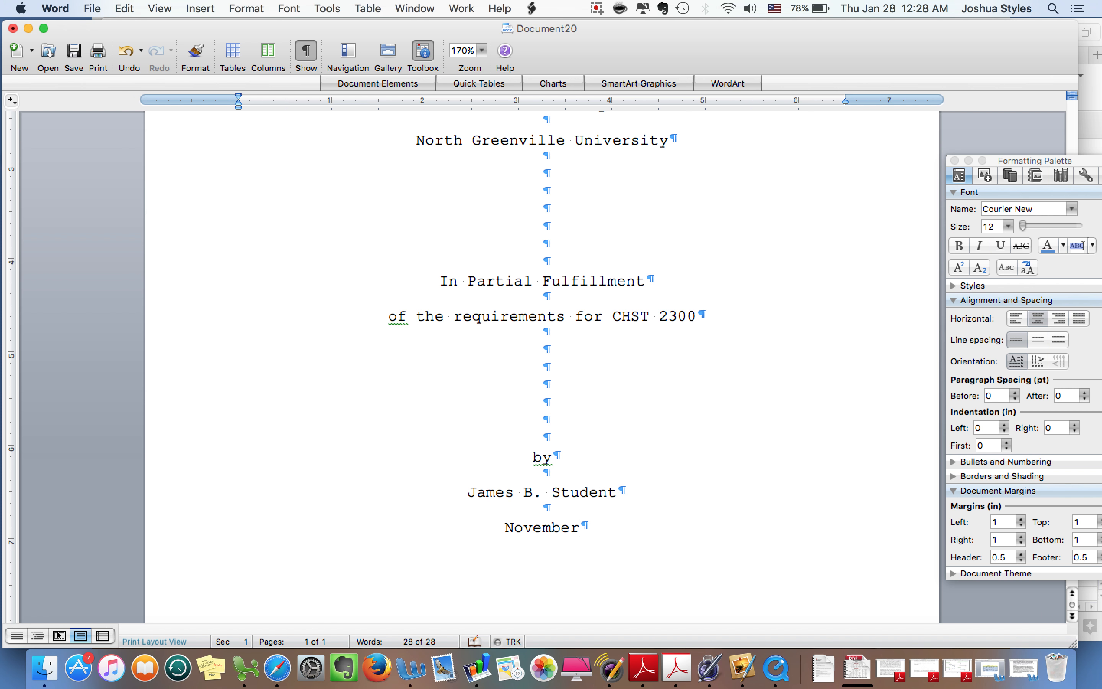
text( 13)
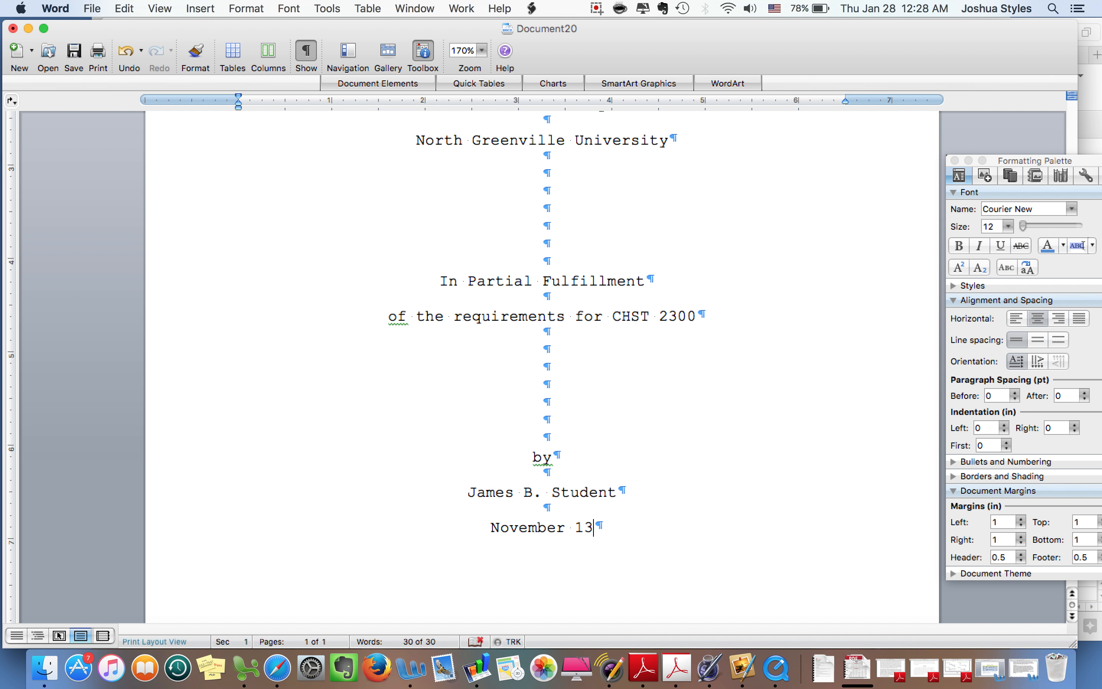
text(, 2016)
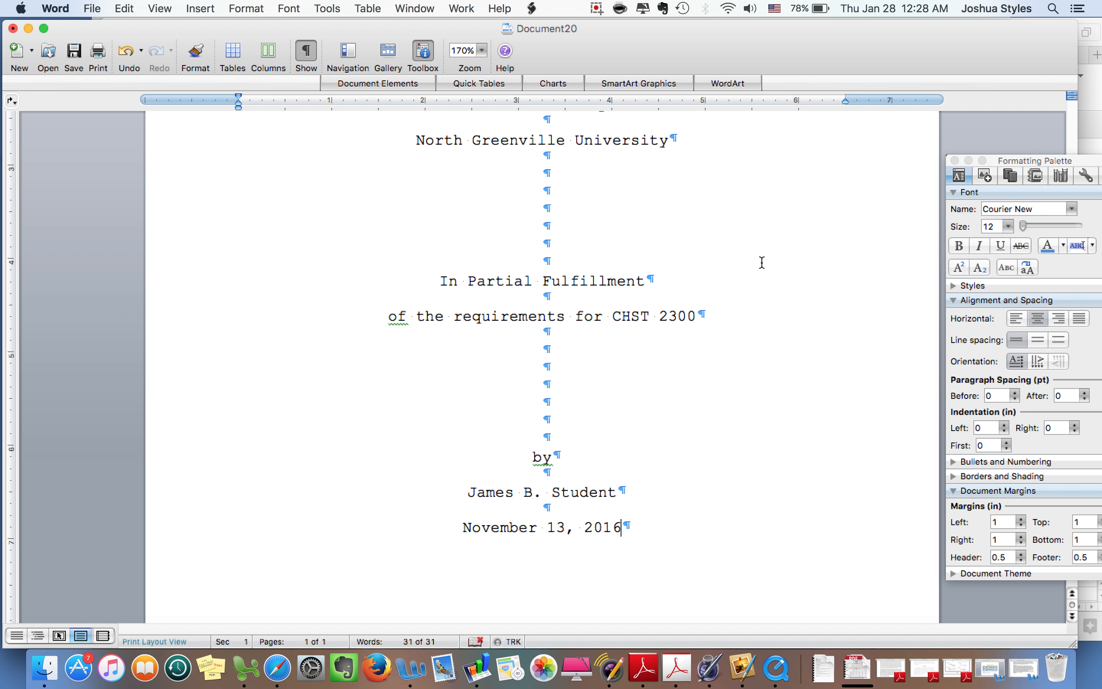
scroll(681, 308, down, 5)
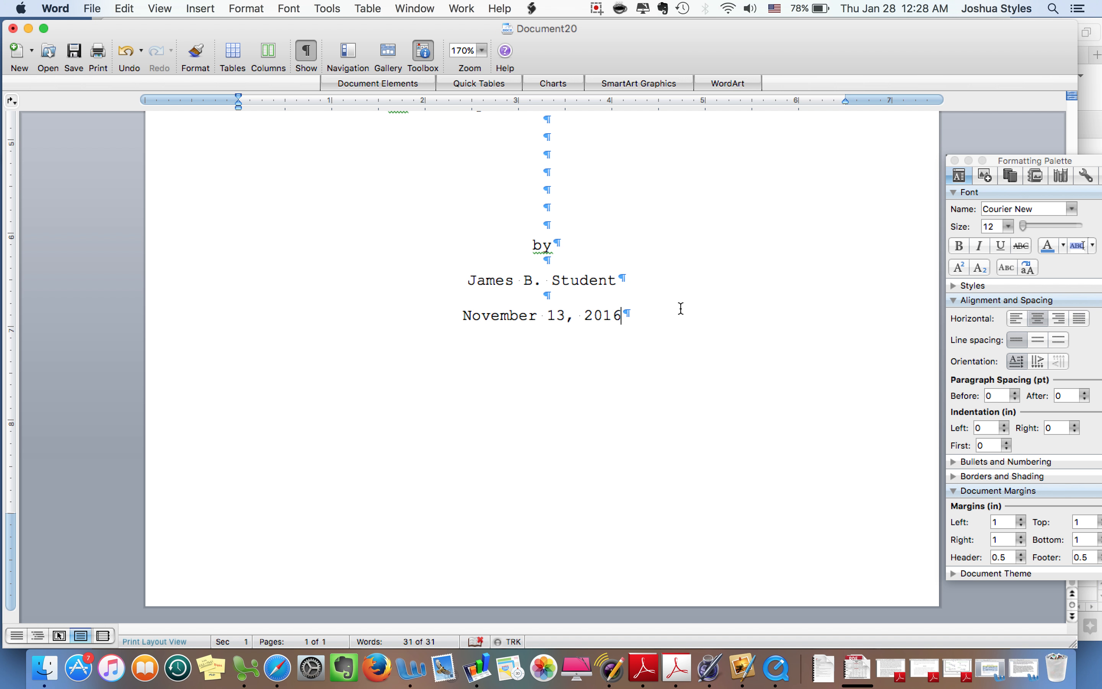
scroll(681, 308, up, 10)
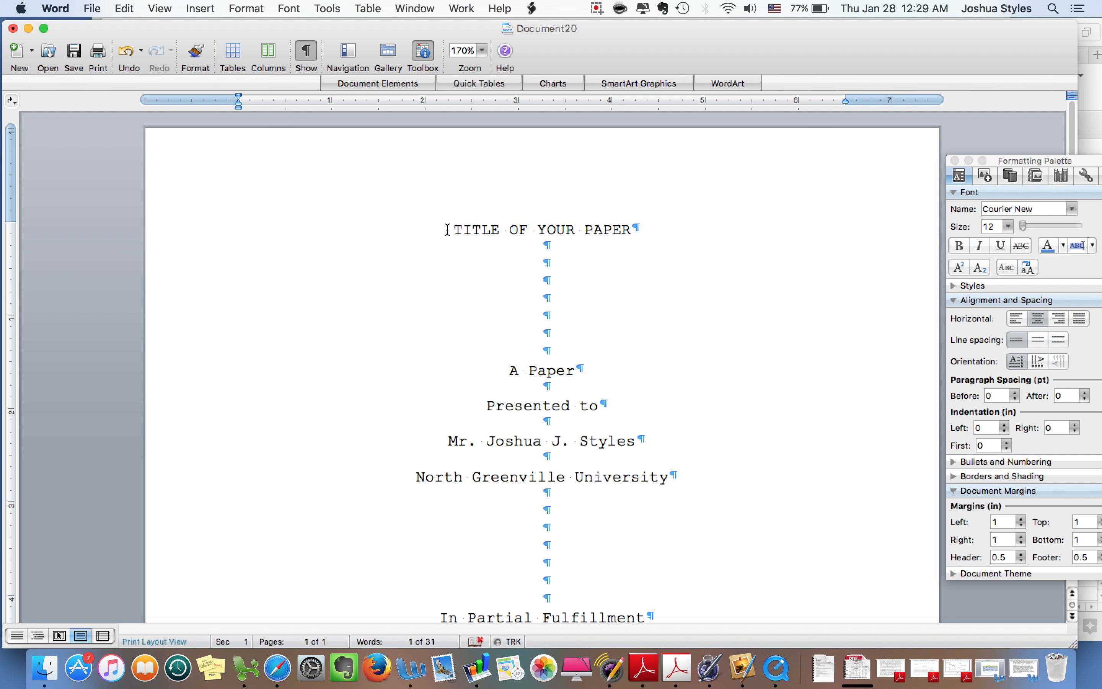
Highlight the 'TITLE OF YOUR PAPER' line from its start to its end
click(446, 229)
drag(450, 229, 644, 232)
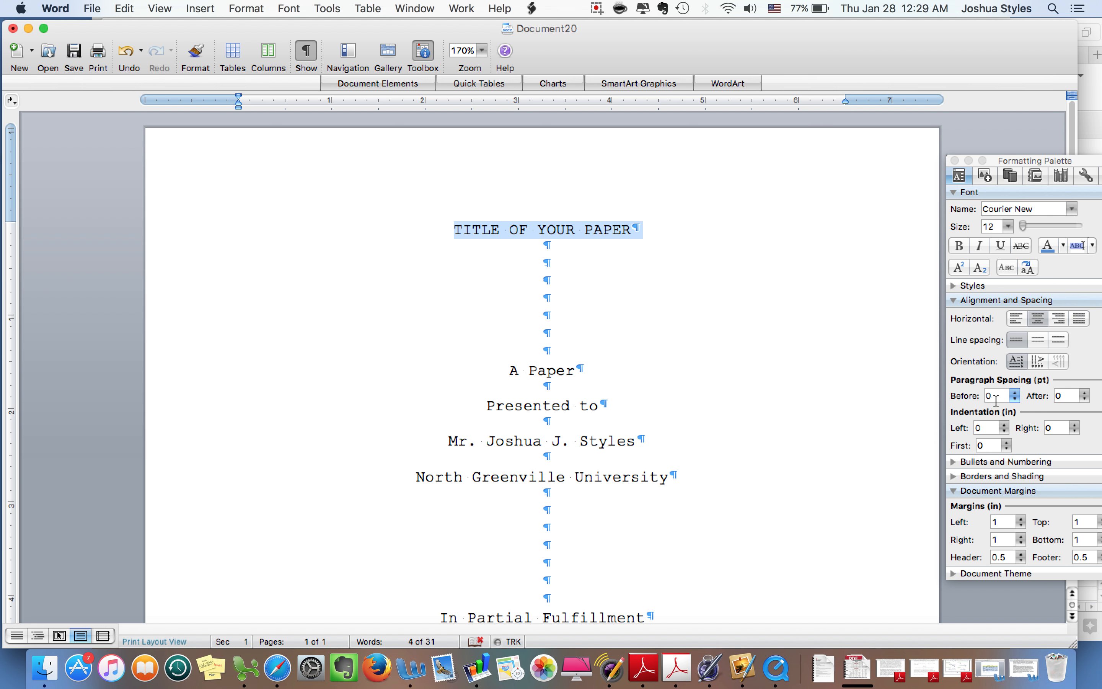
click(996, 397)
text(69)
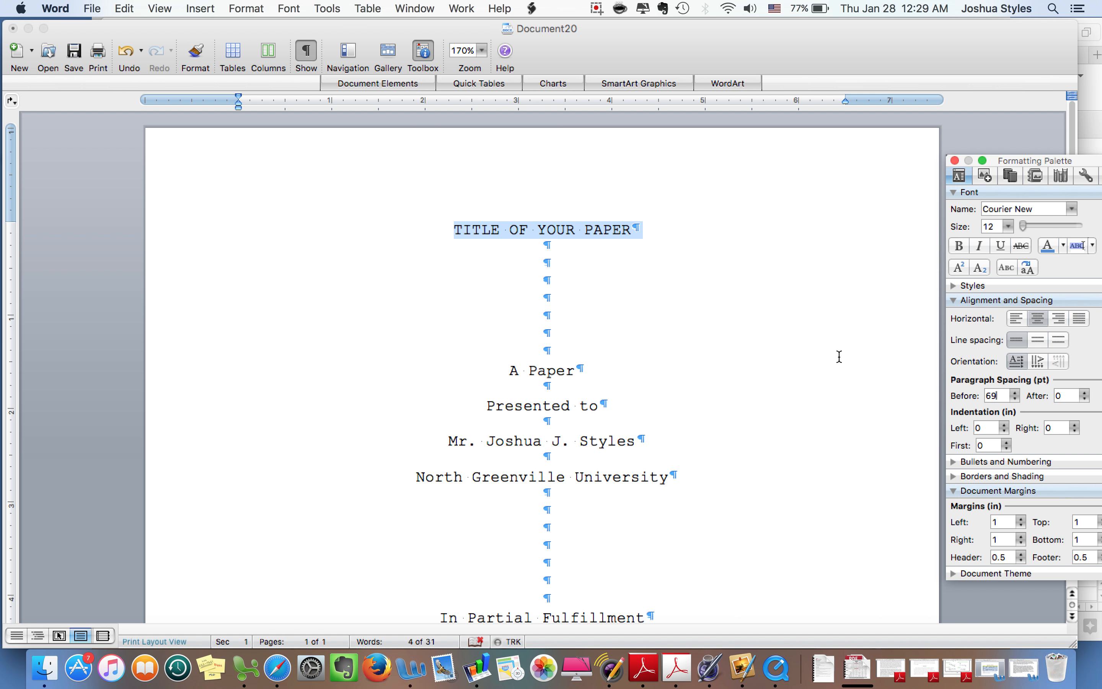
click(839, 356)
click(591, 351)
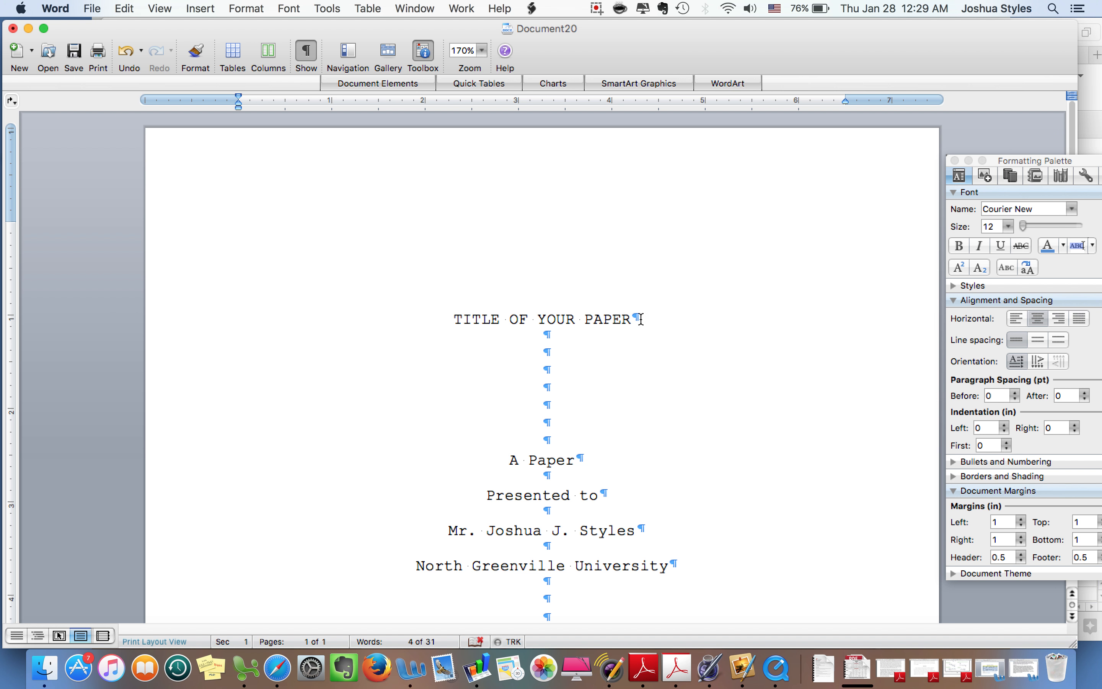
drag(646, 320, 400, 320)
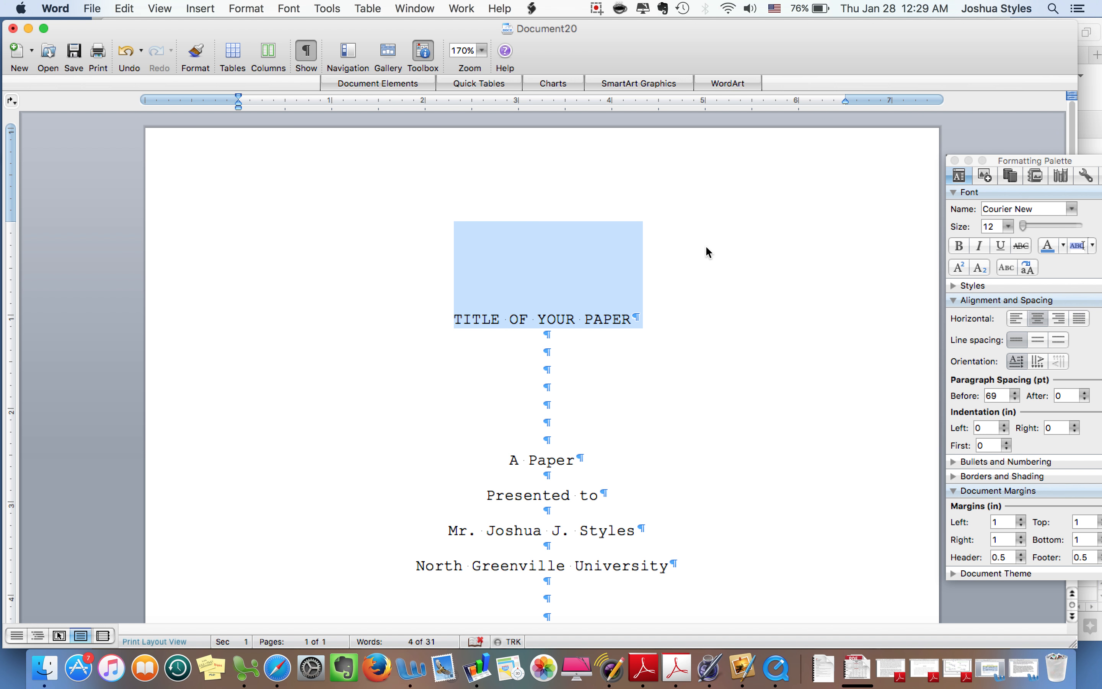
click(1001, 396)
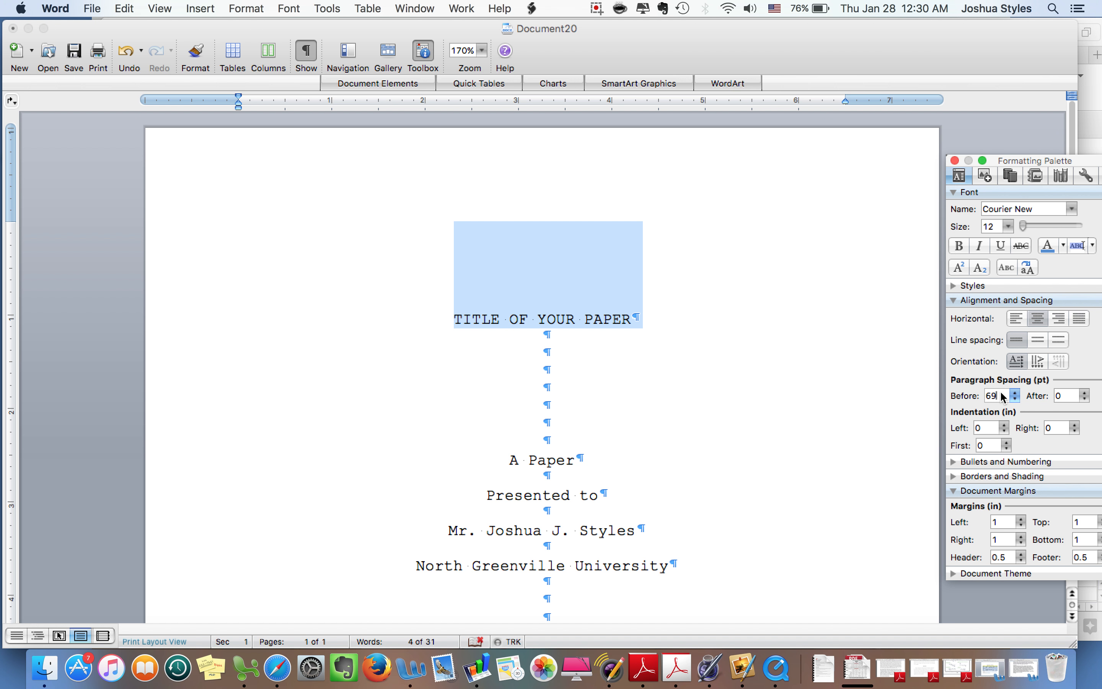
double_click(982, 393)
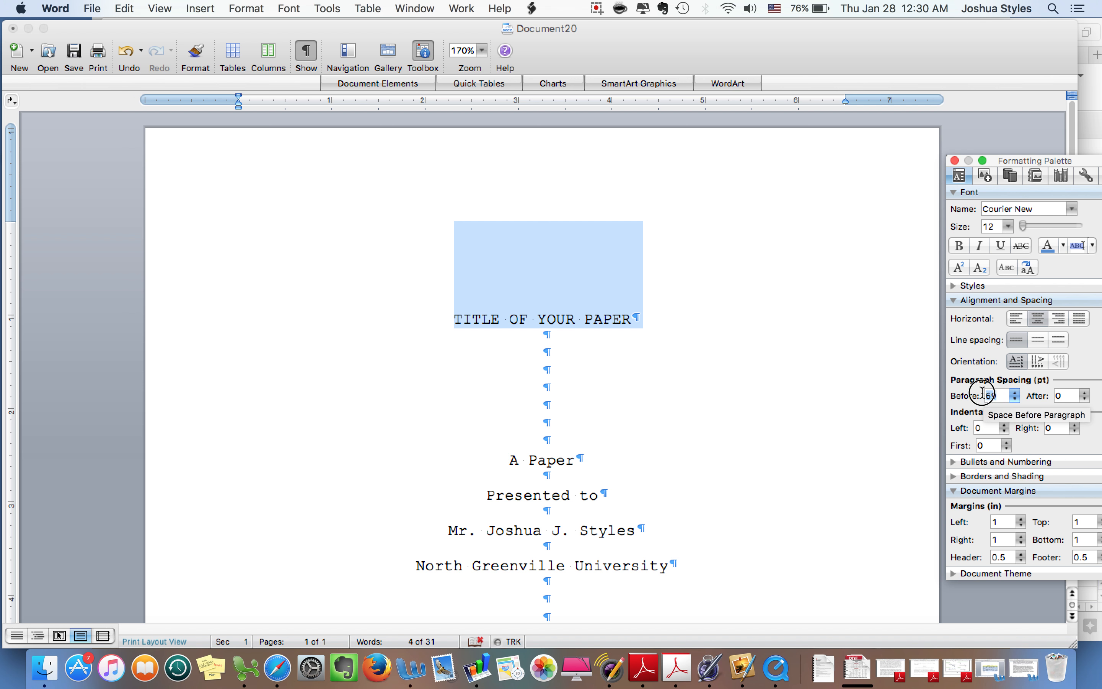
text(0)
key(Return)
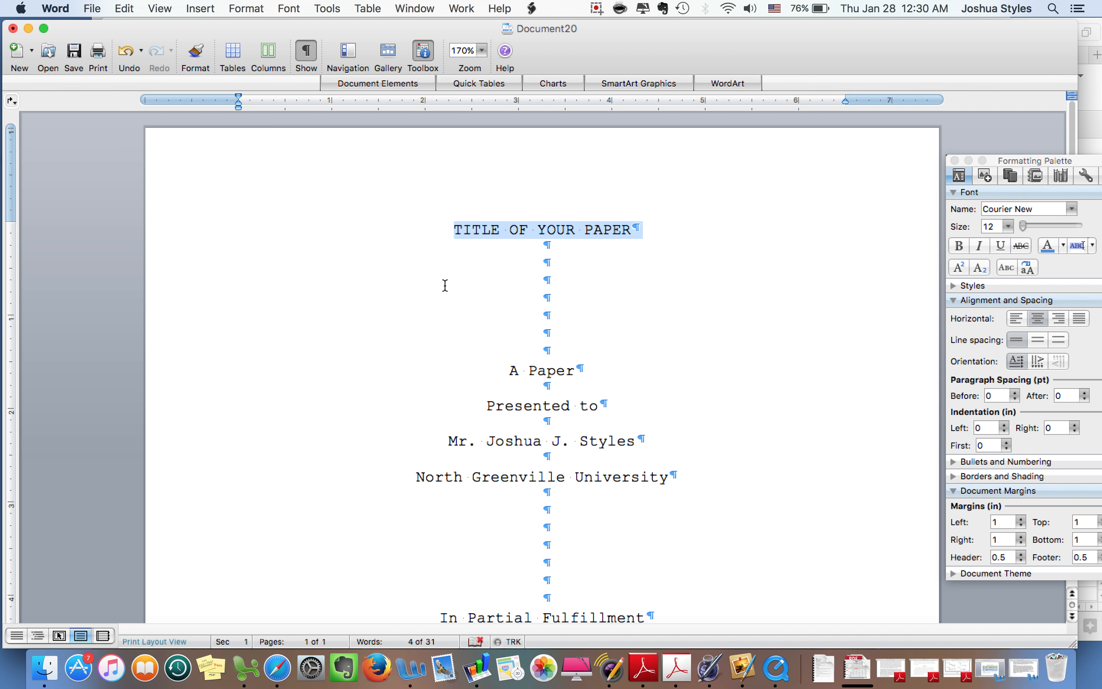
Reselect the title line and set the top margin to 2 inches in the Formatting Palette
click(453, 231)
drag(452, 230, 651, 230)
drag(1032, 165, 913, 107)
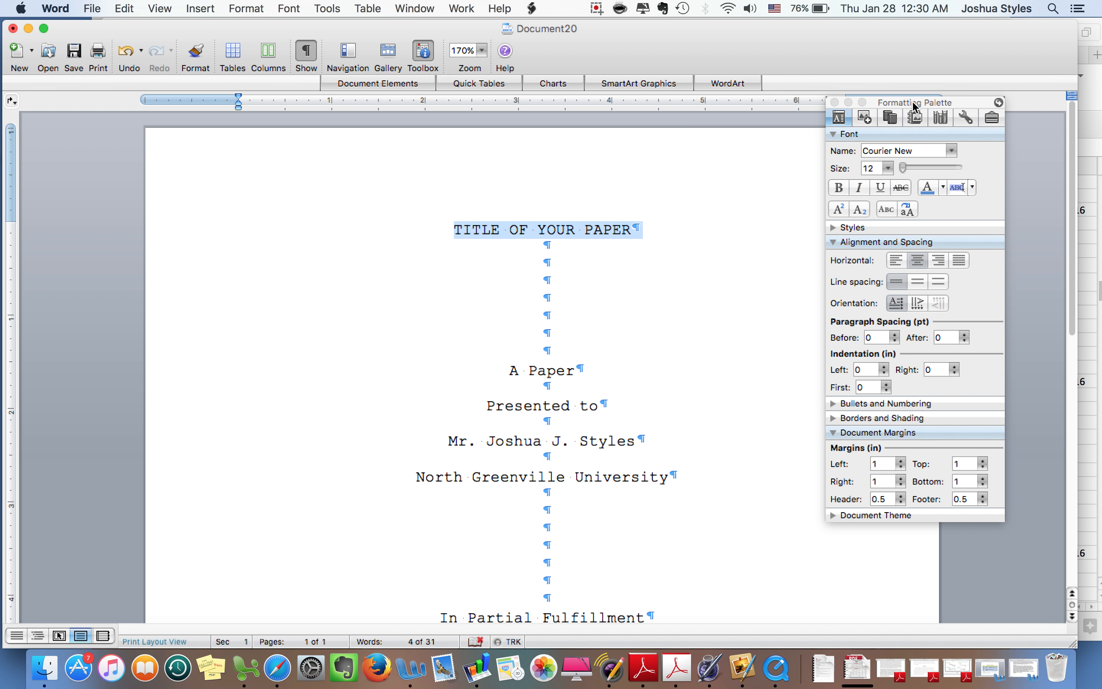
click(962, 464)
double_click(962, 466)
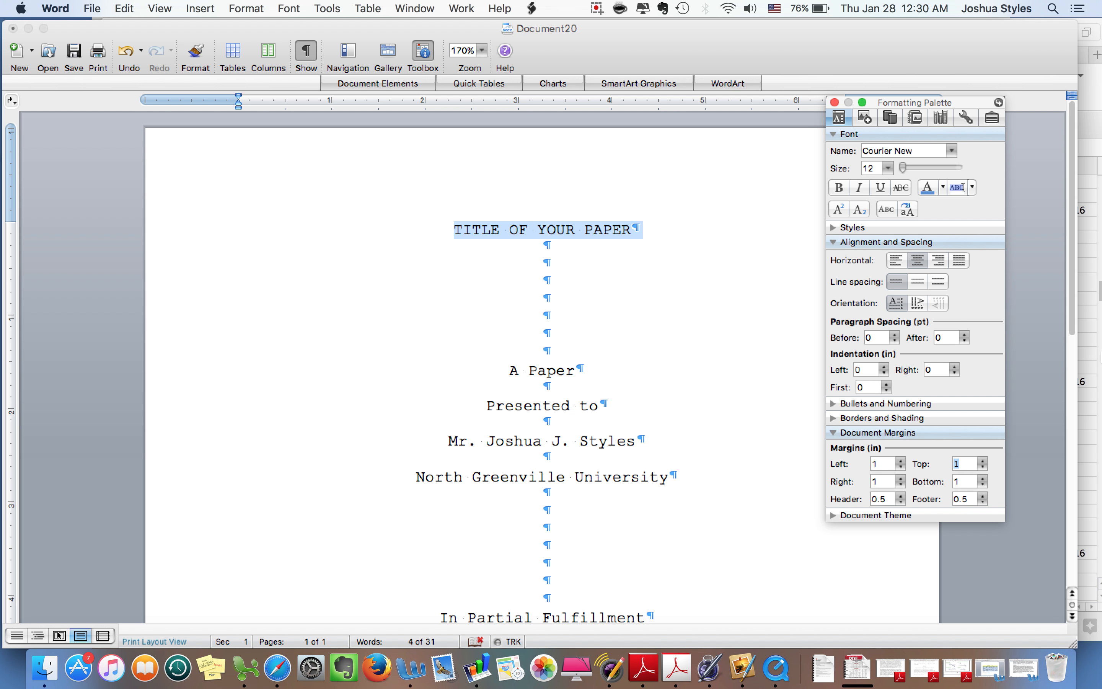
text(2)
key(Return)
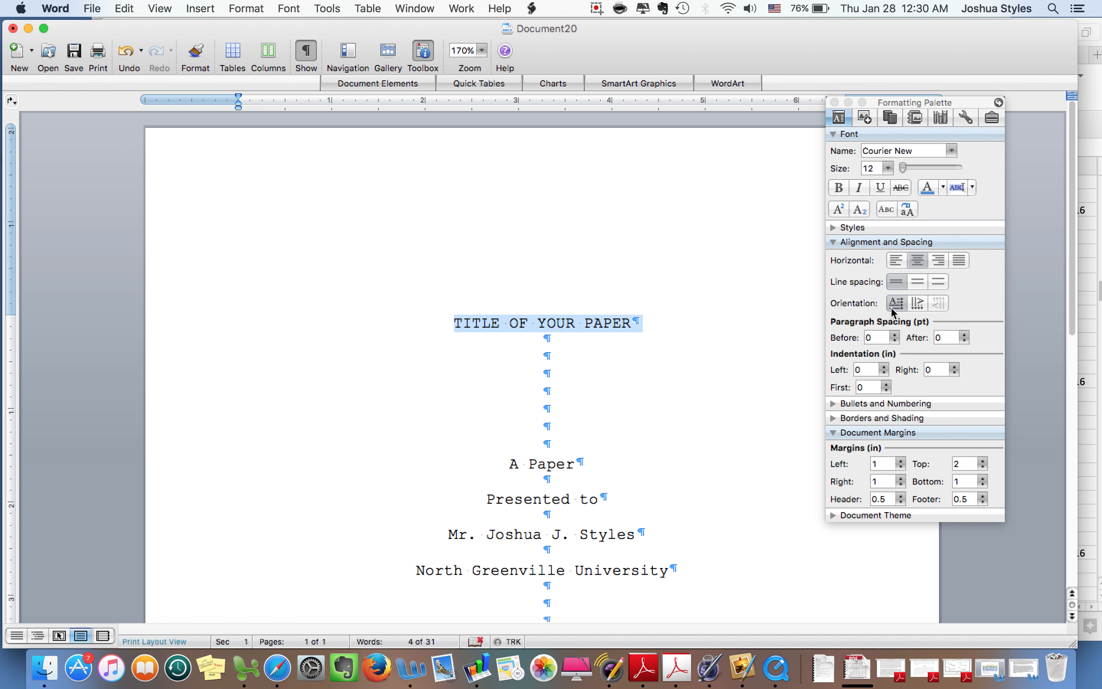
click(595, 332)
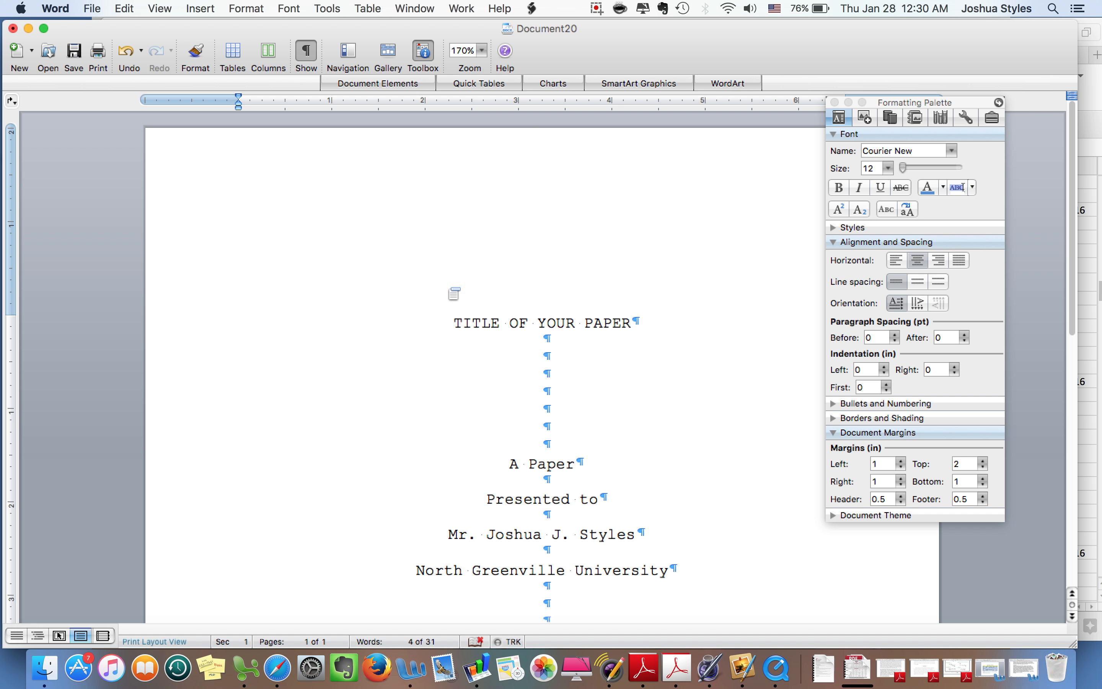
scroll(546, 282, down, 10)
scroll(547, 282, down, 2)
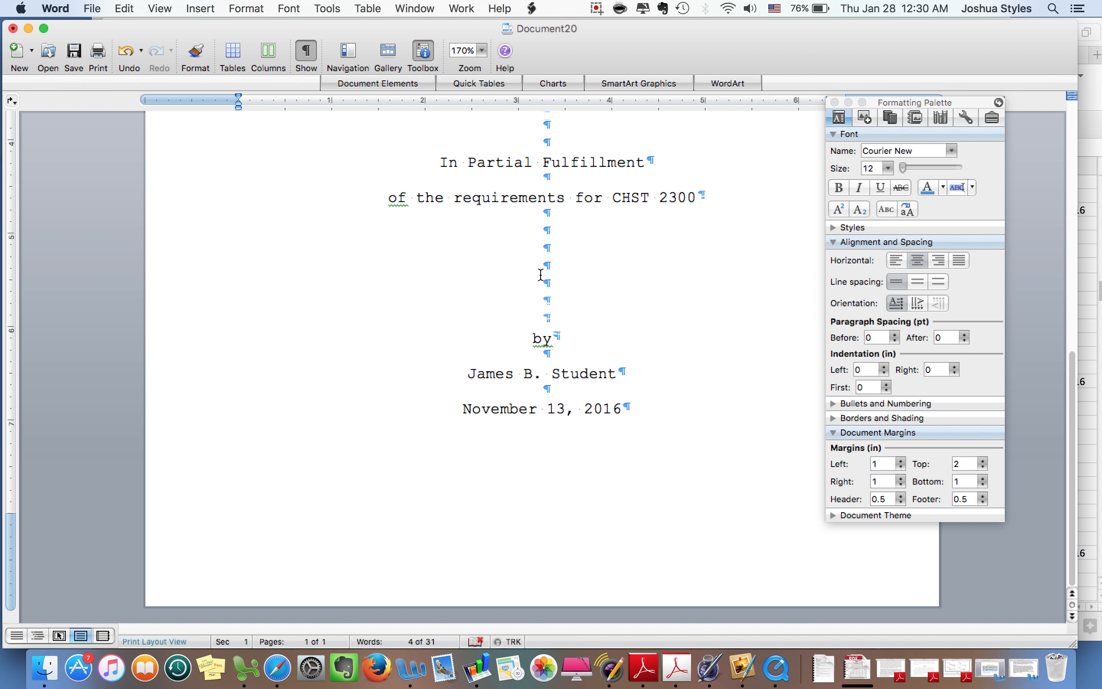
scroll(541, 274, up, 12)
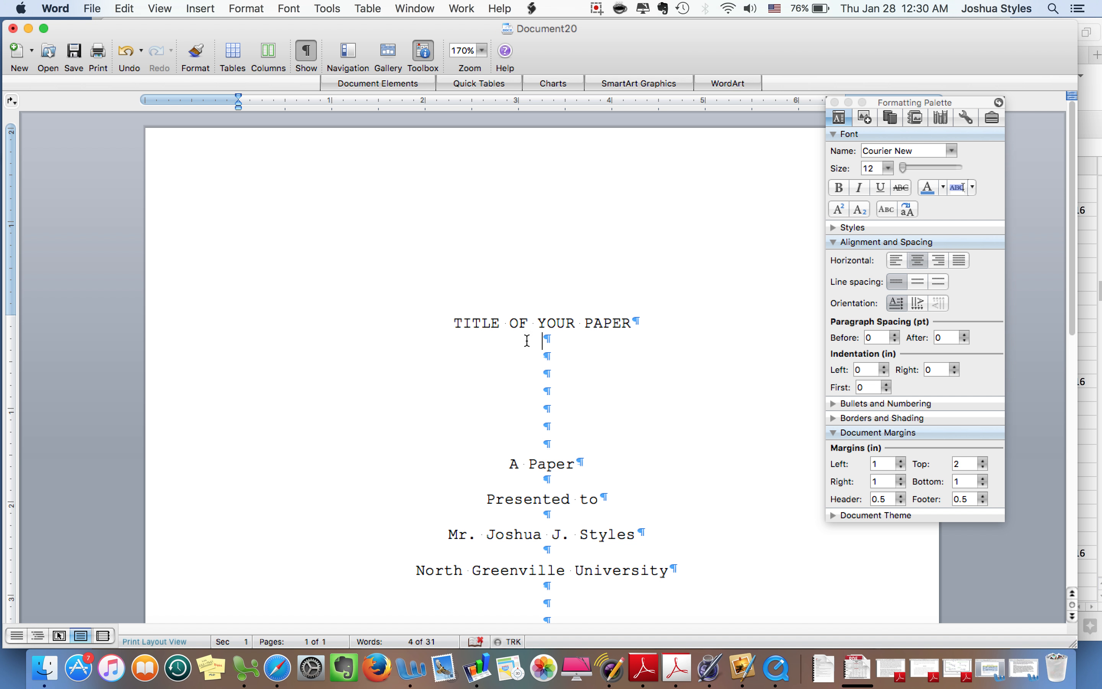
scroll(545, 334, down, 1)
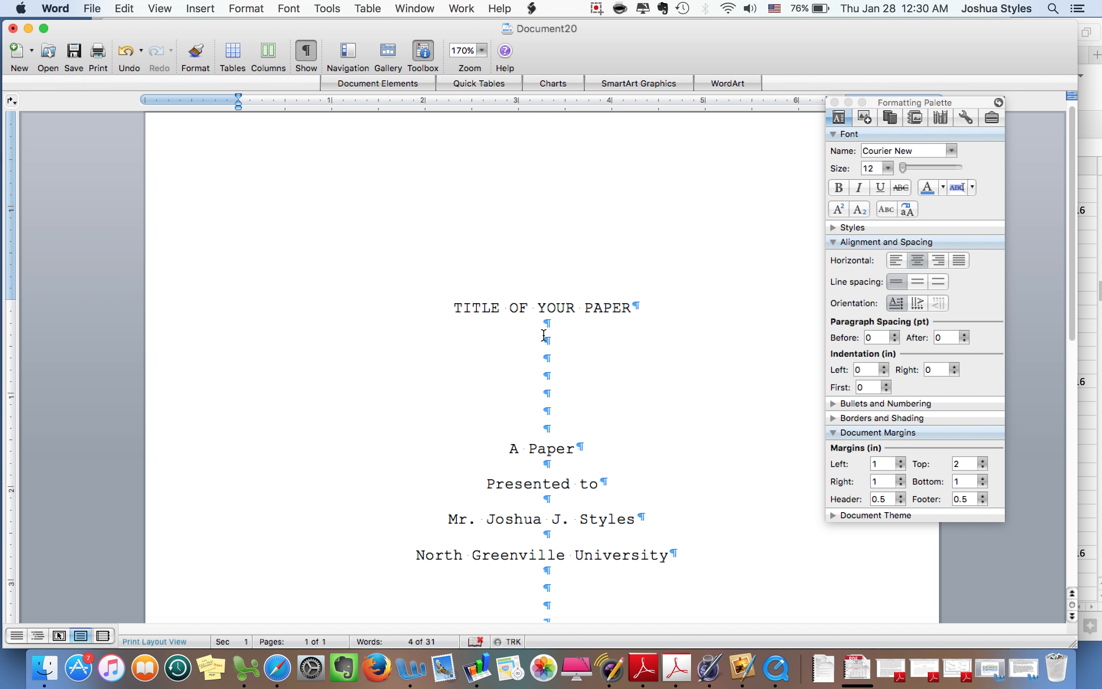
scroll(544, 334, down, 10)
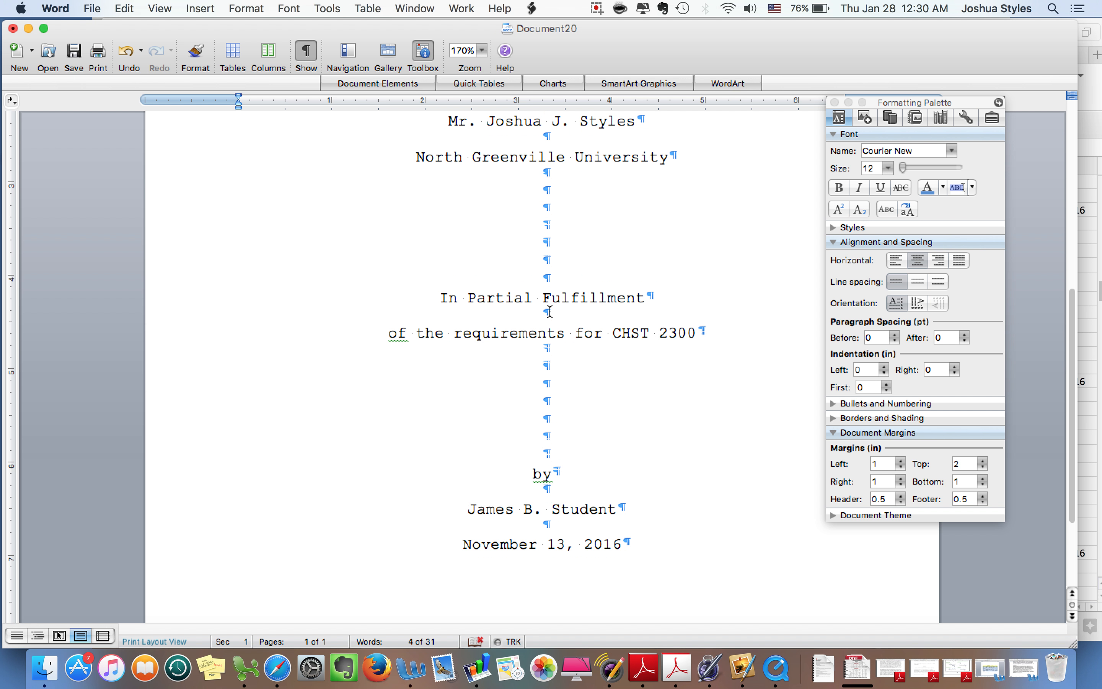
scroll(544, 335, up, 5)
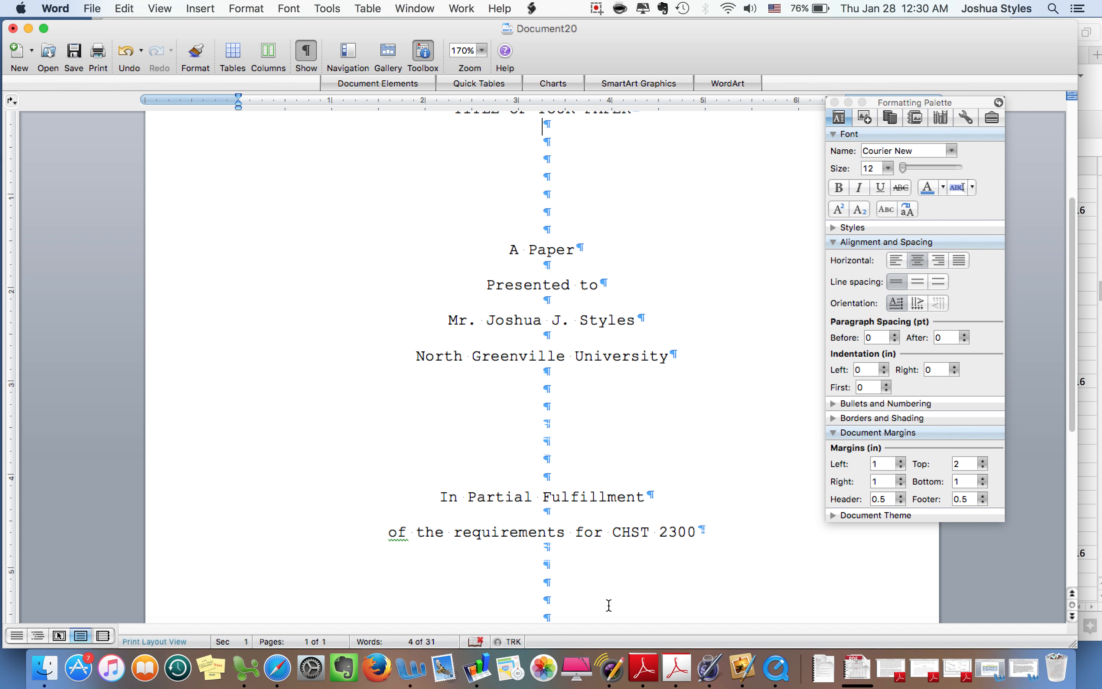
scroll(624, 546, up, 5)
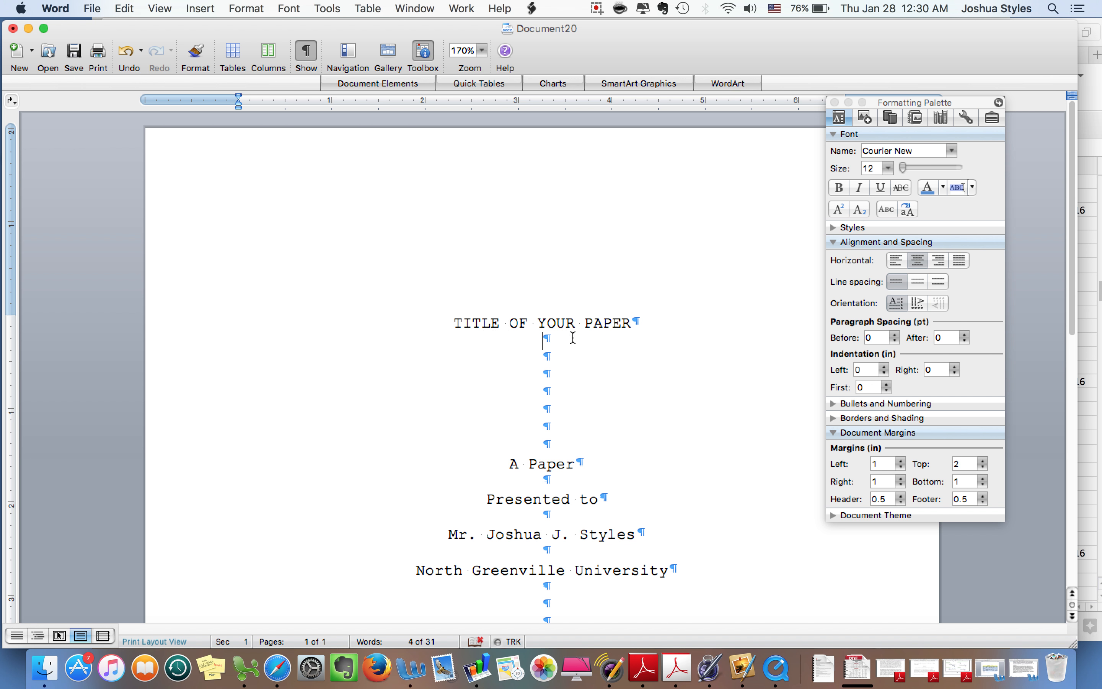
Type 'BLAH BLAH WORDS WORDS WORDS' below the title and remove the extra blank lines
key(Down)
text(BLAH BLA)
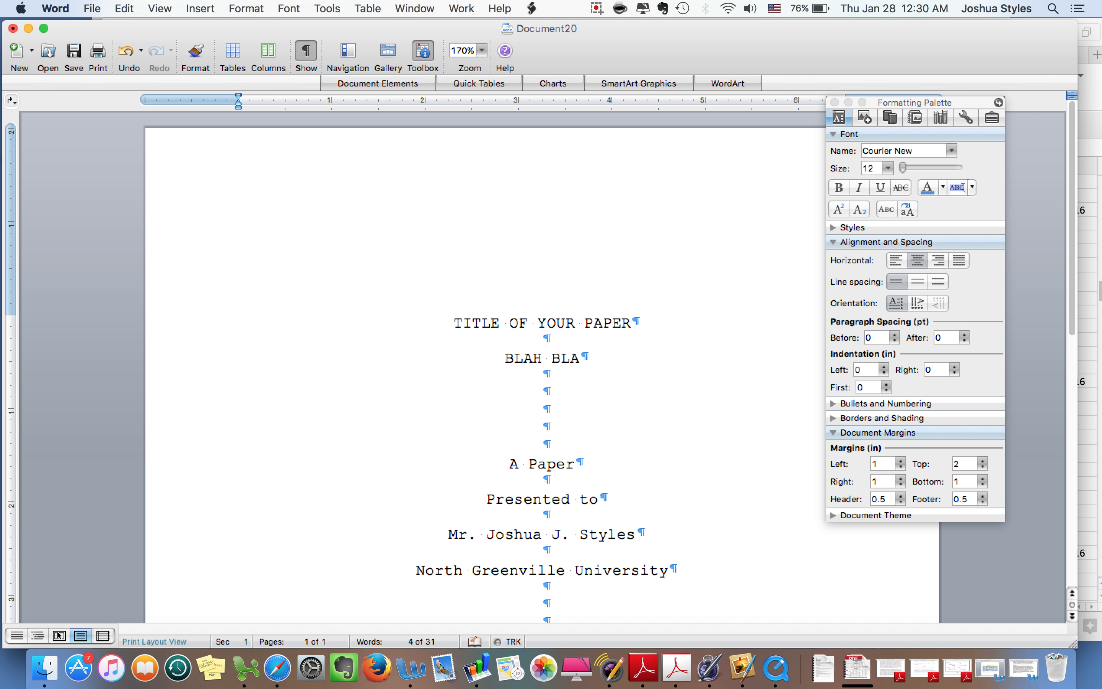
text(H WORDS WORDS W)
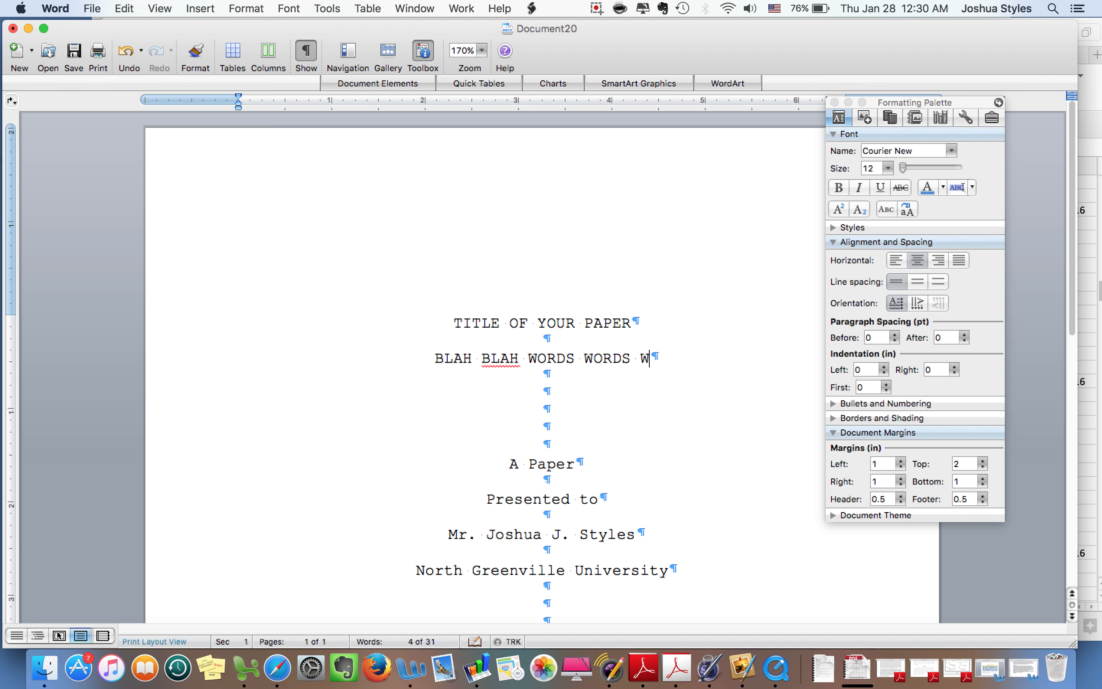
text(ORDS)
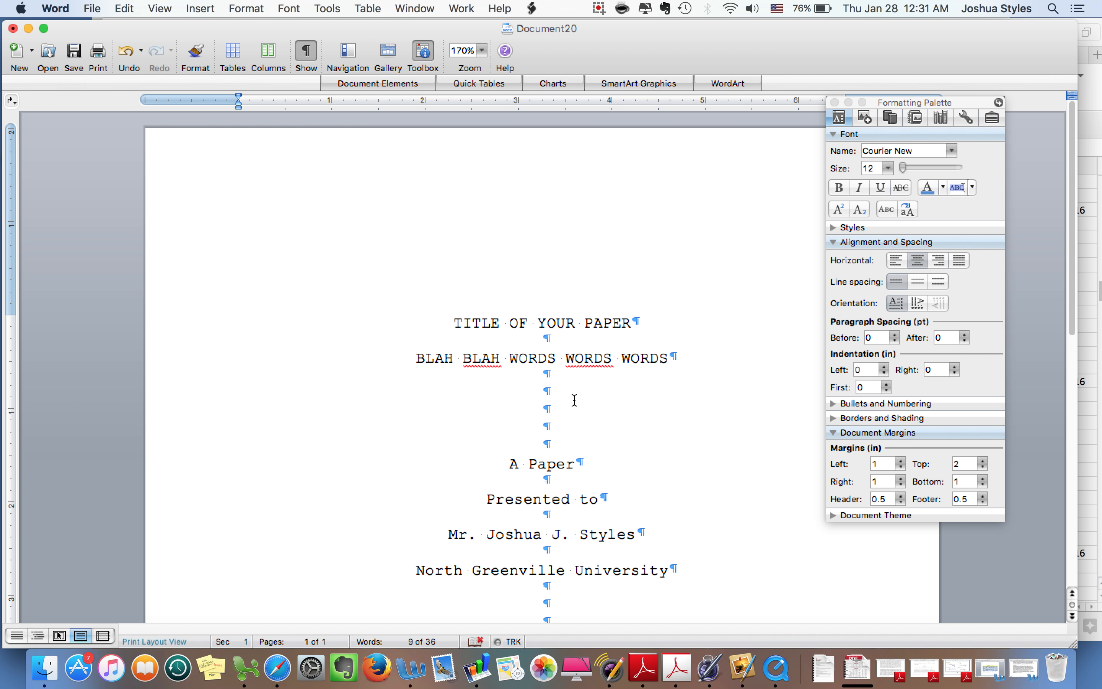
click(638, 325)
key(Return)
key(Return)
scroll(637, 347, down, 5)
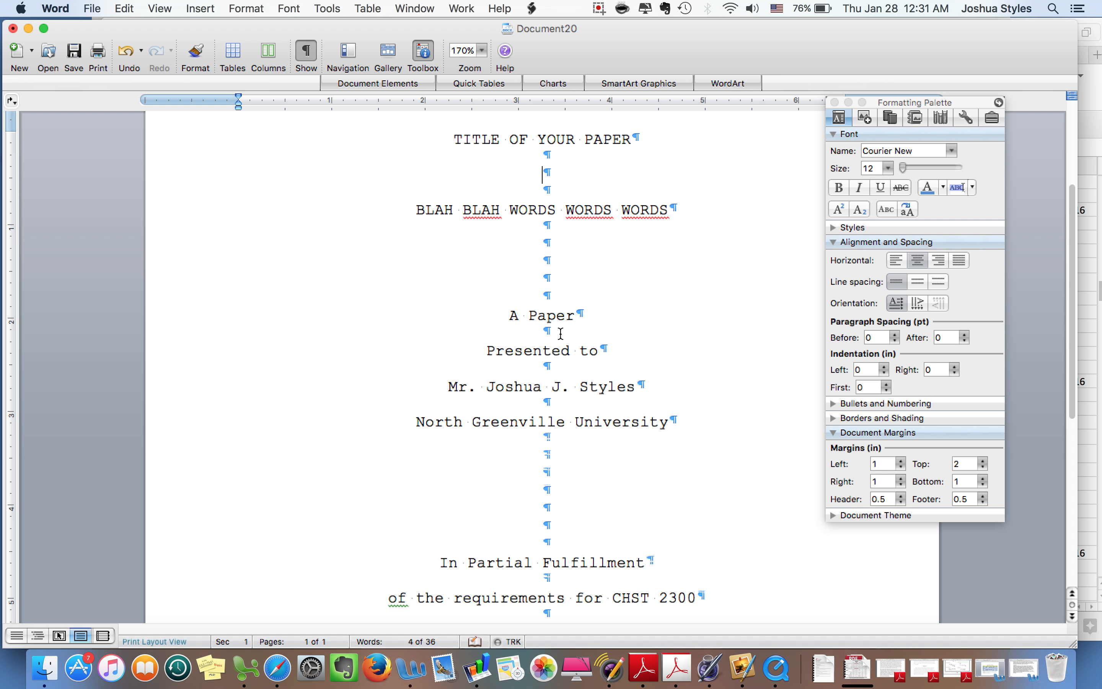
scroll(595, 475, up, 5)
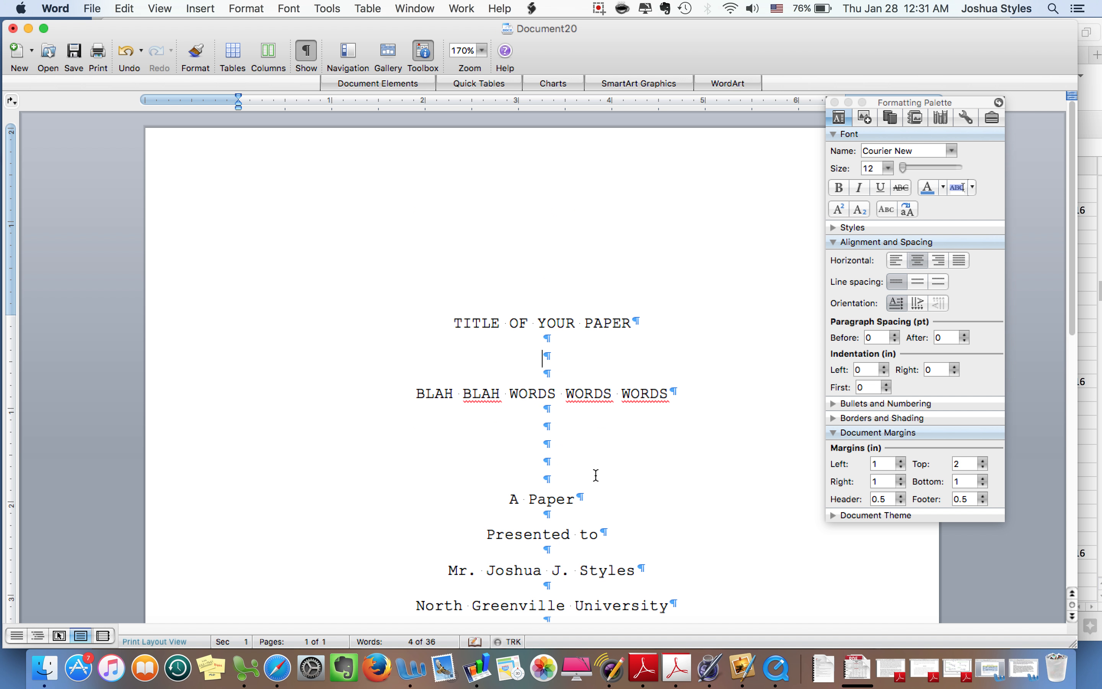
key(BackSpace)
key(BackSpace)
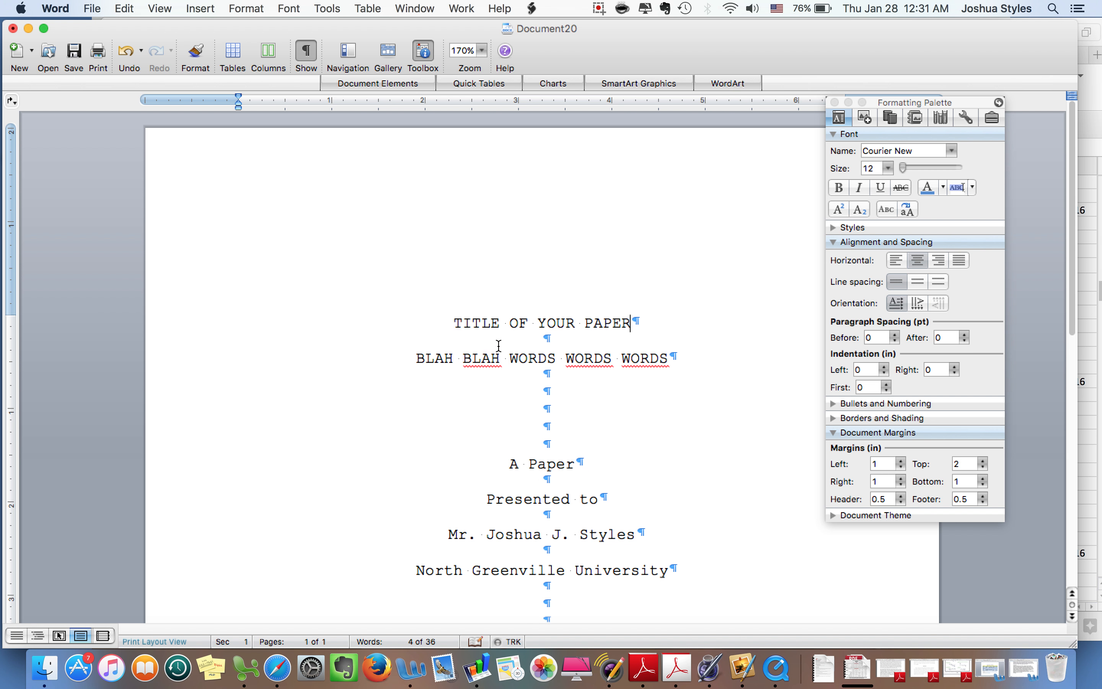
Extend the first title line to read 'TITLE OF YOUR PAPER WORDS WORDS WORDS WORDS'
click(556, 359)
click(639, 326)
text(WORDS )
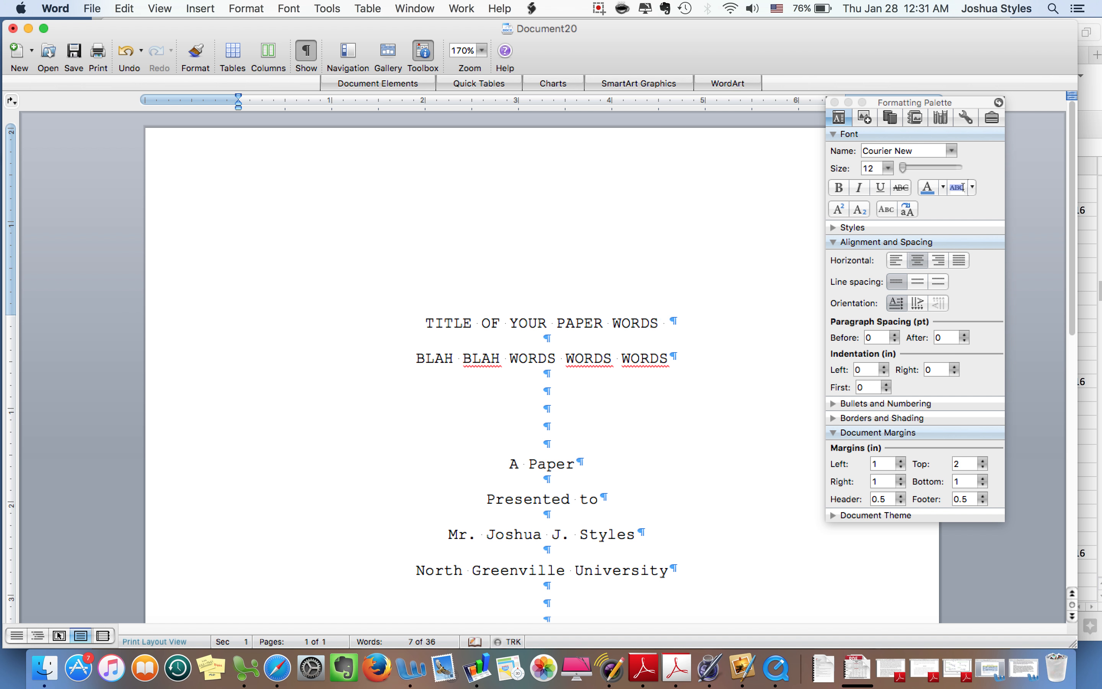
text(WORDS WORDS)
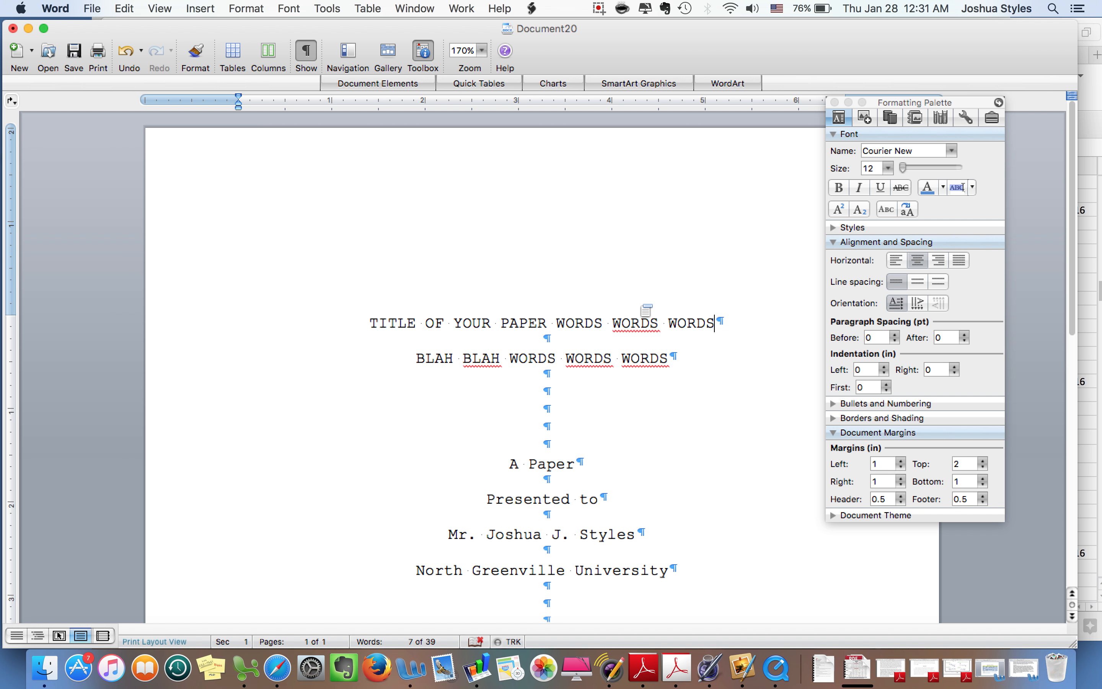
drag(908, 103, 1032, 126)
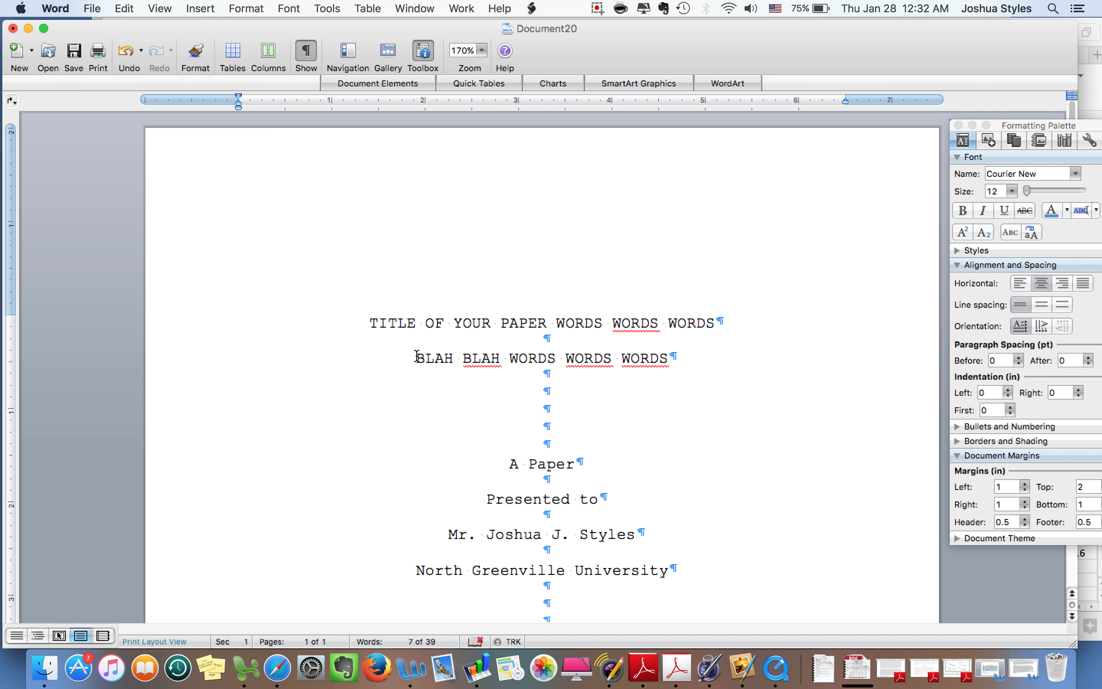
text(WORDS)
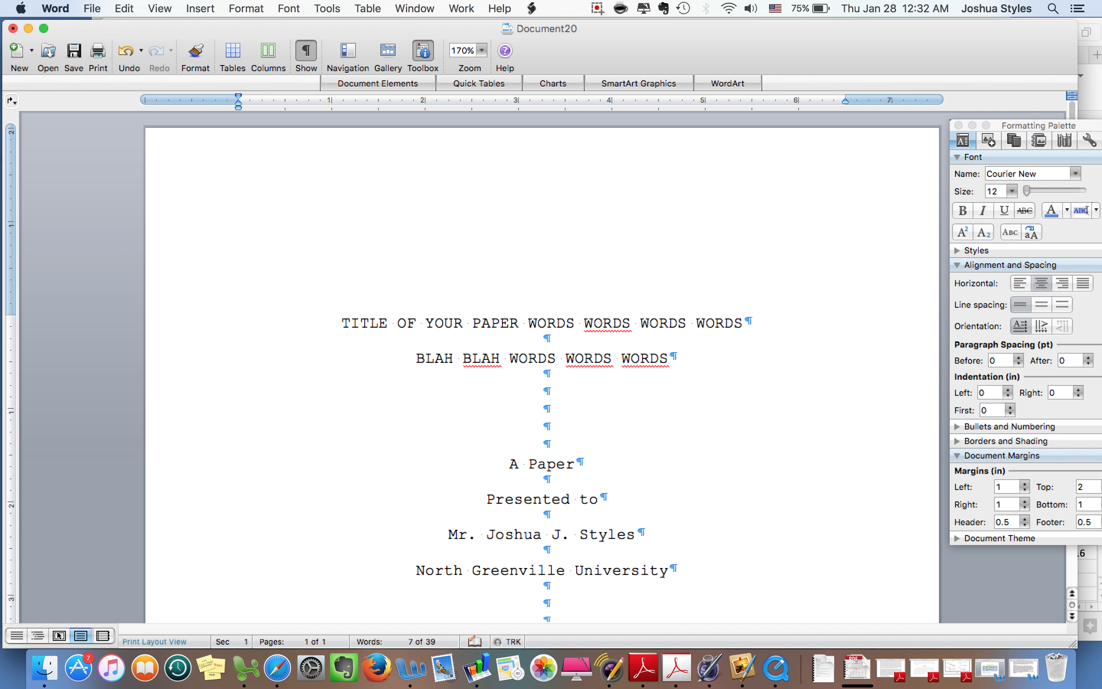
text( WORDS W)
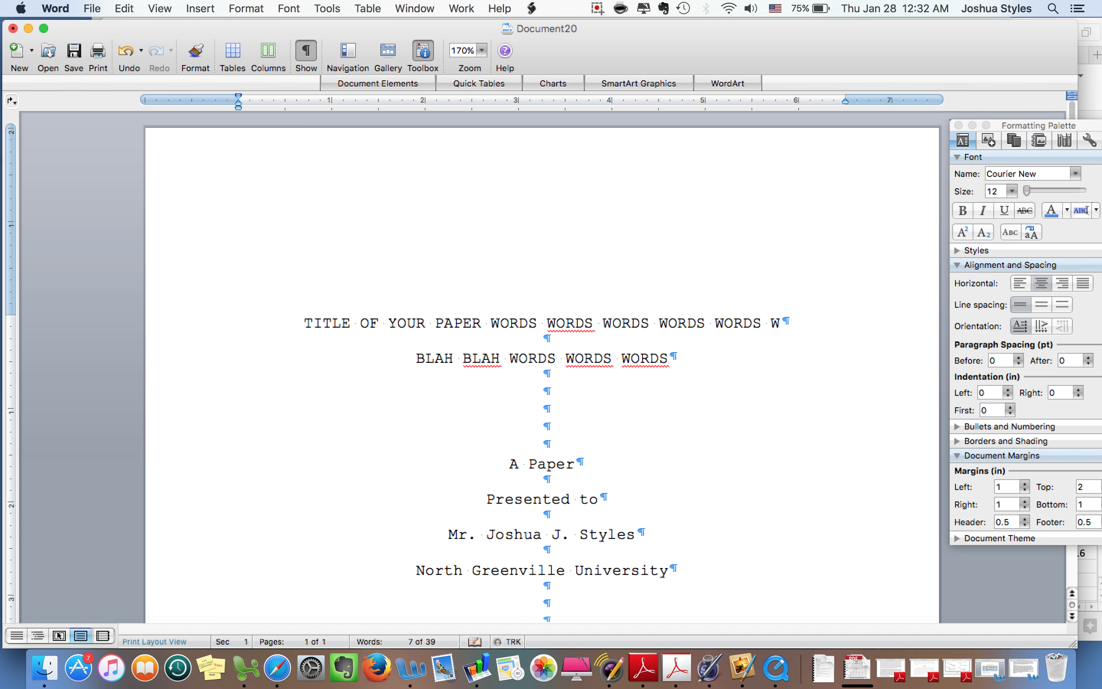
text(ORDS)
Make the second line read 'WORDS BLAH BLAH WORDS WORDS WORDS' and trim the first line's final WORDS
scroll(587, 344, down, 10)
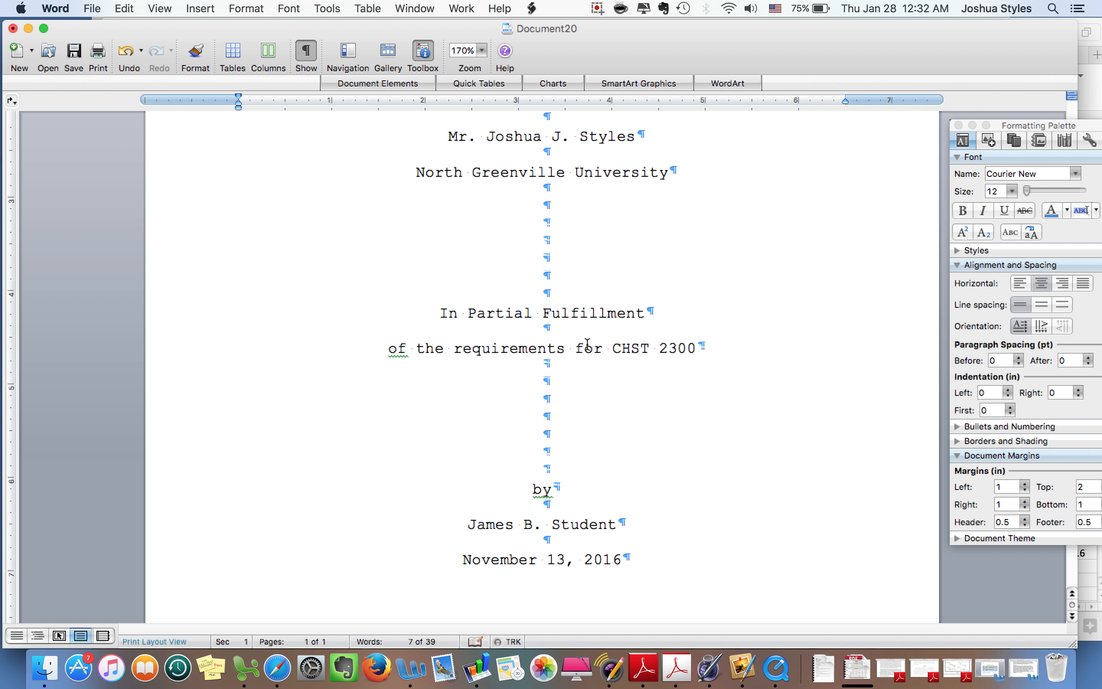
scroll(587, 344, up, 10)
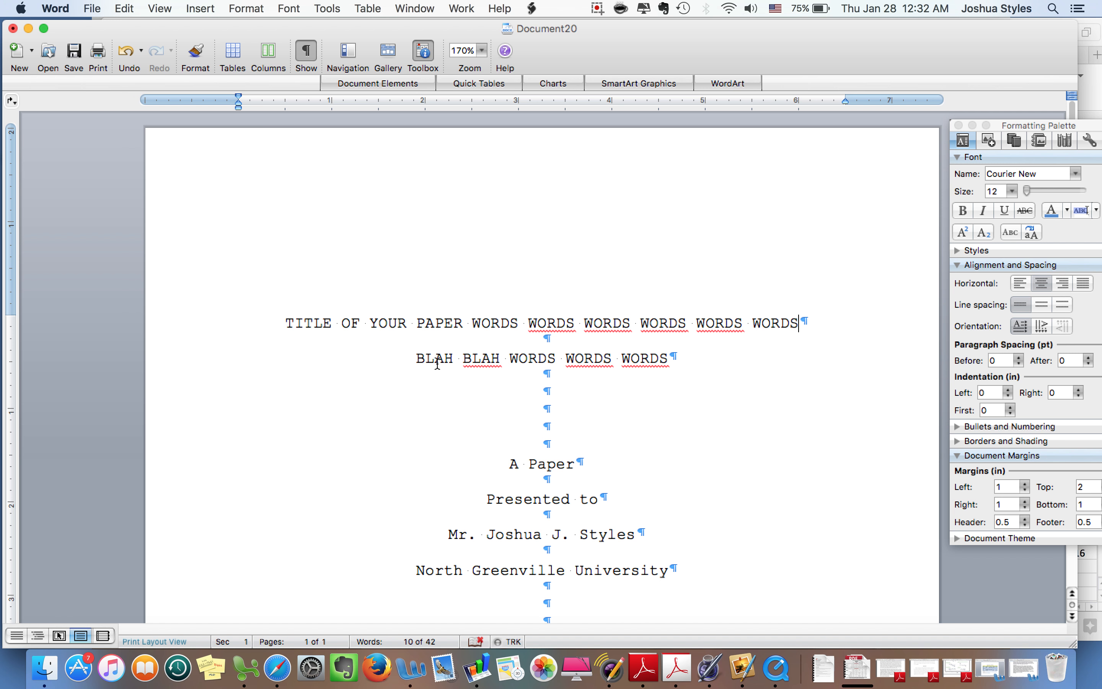
click(417, 357)
text(WORDS)
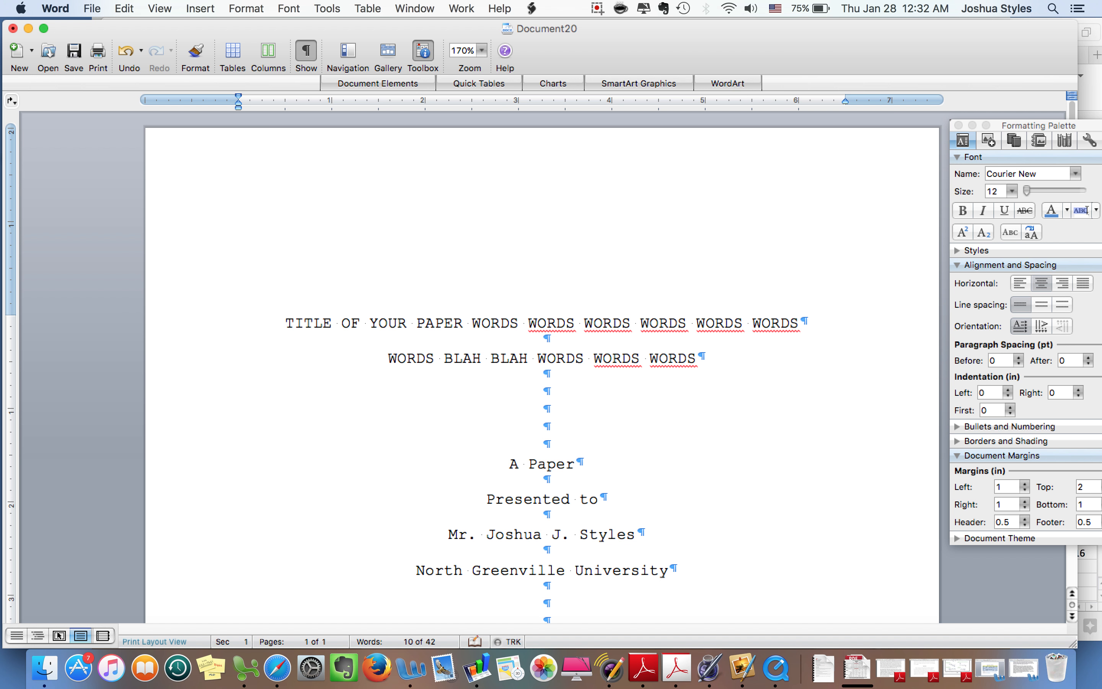
click(801, 329)
key(BackSpace)
key(BackSpace)
key(BackSpace)
key(BackSpace)
key(BackSpace)
key(BackSpace)
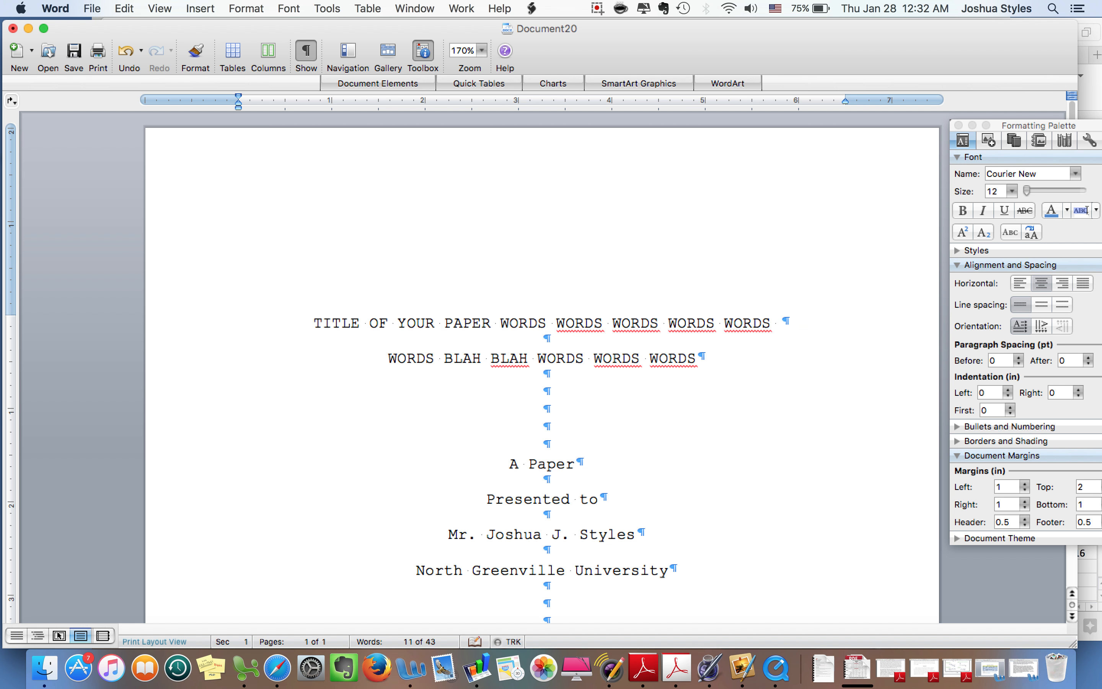